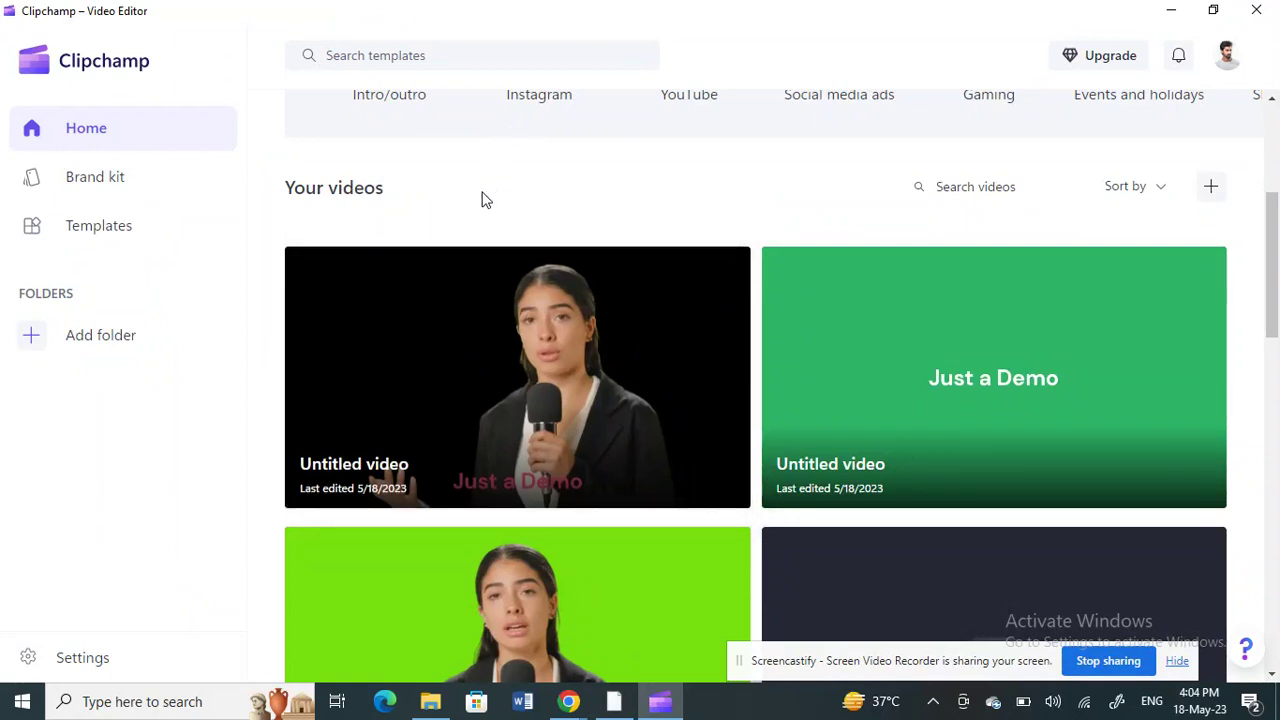
Step: Open the Untitled reporter video project with the 'Just a Demo' text and play its preview
scroll(481, 200, "up", 4)
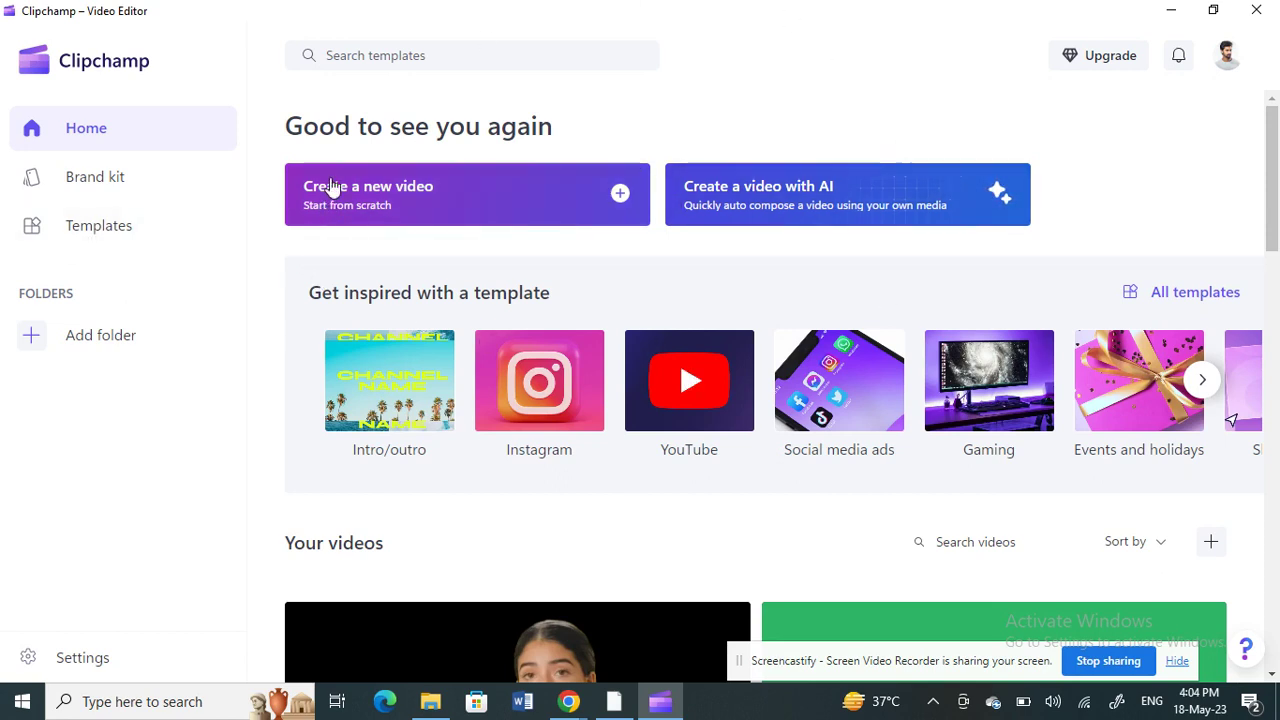
scroll(348, 402, "down", 3)
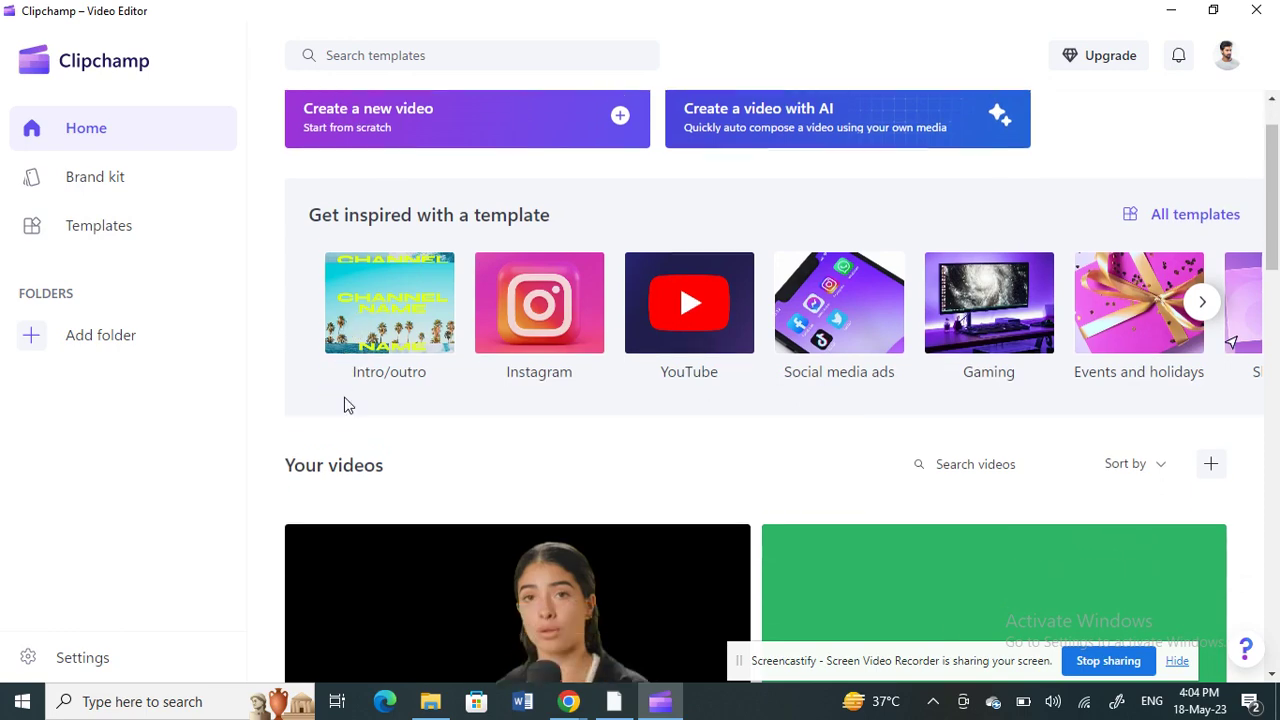
scroll(349, 403, "down", 4)
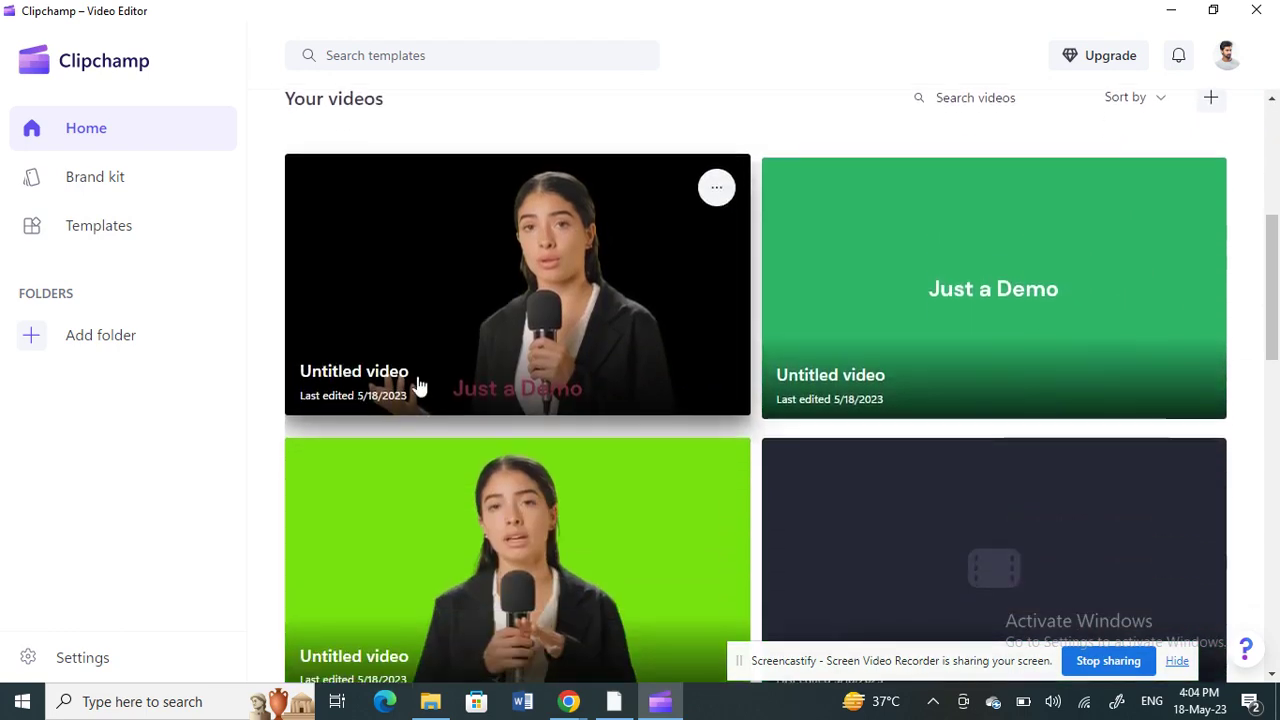
scroll(420, 360, "up", 4)
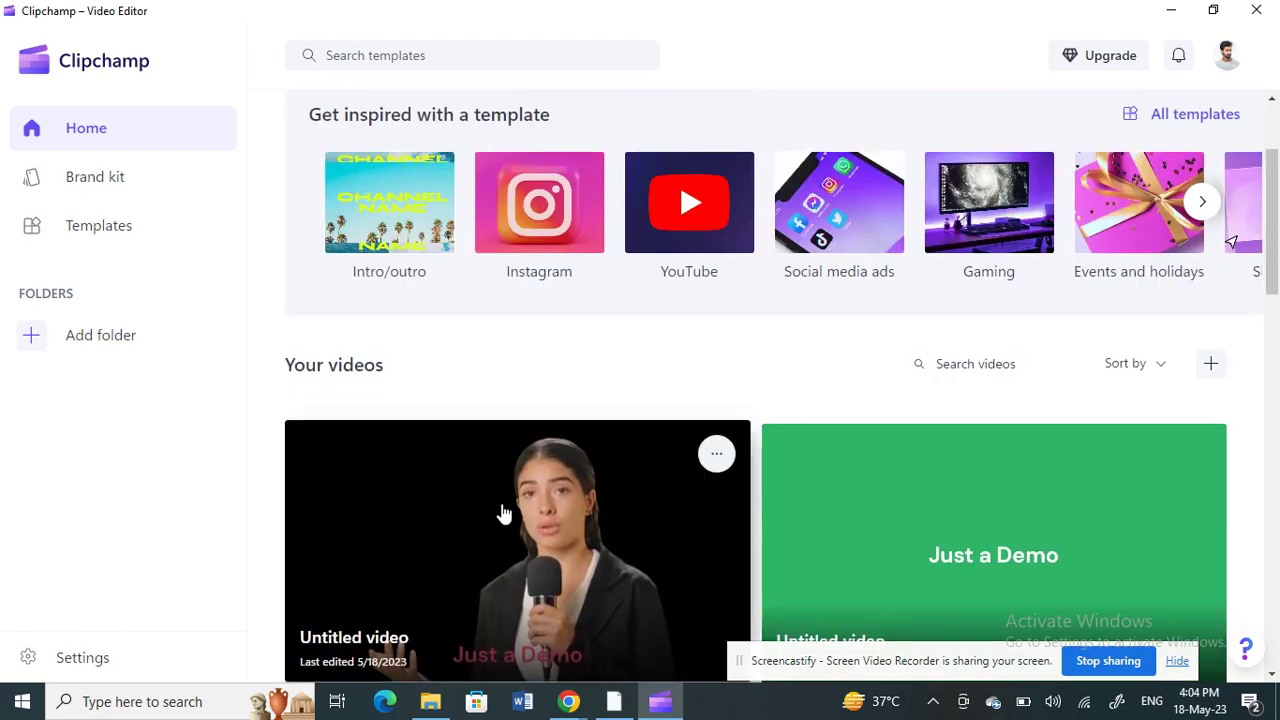
scroll(502, 514, "down", 2)
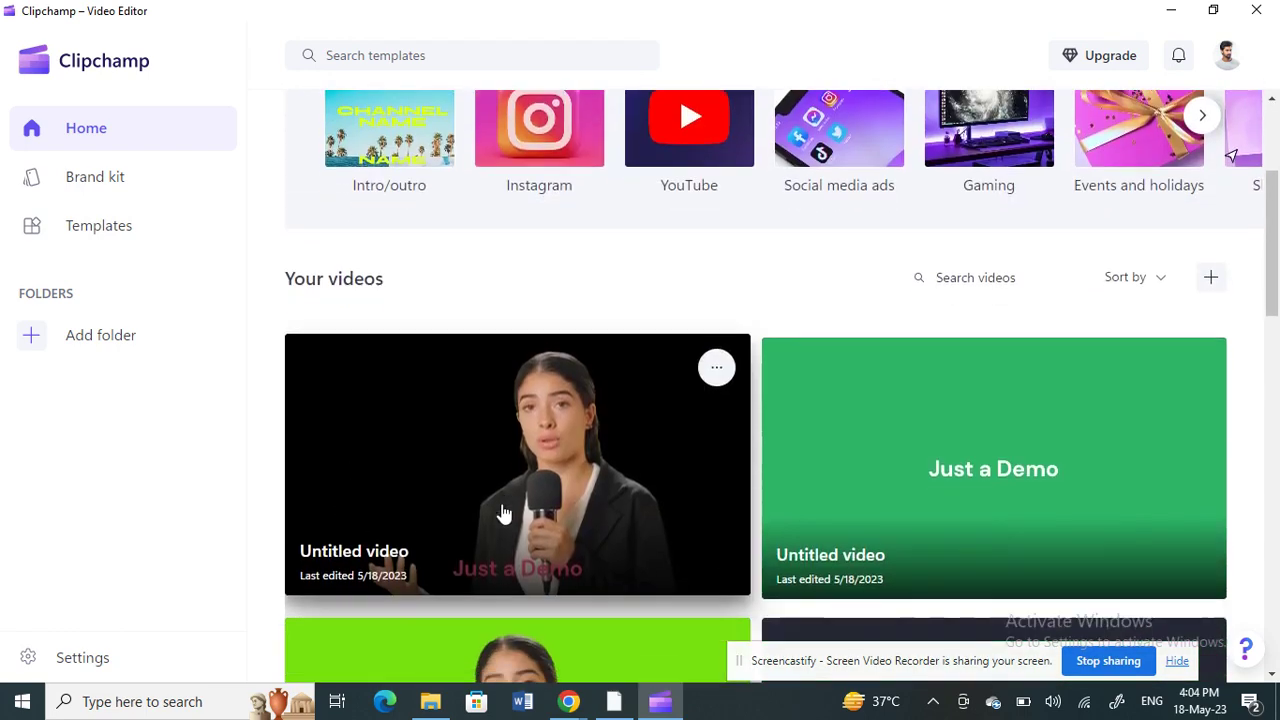
left_click(527, 460)
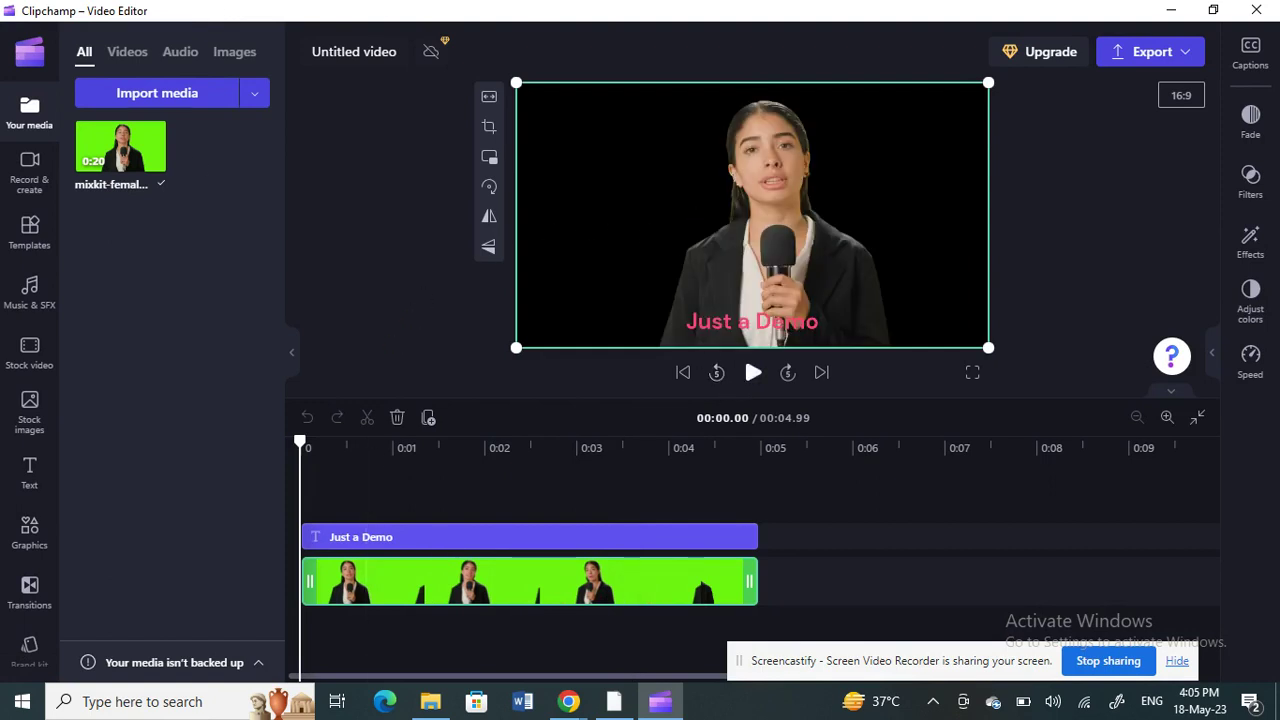
left_click(752, 372)
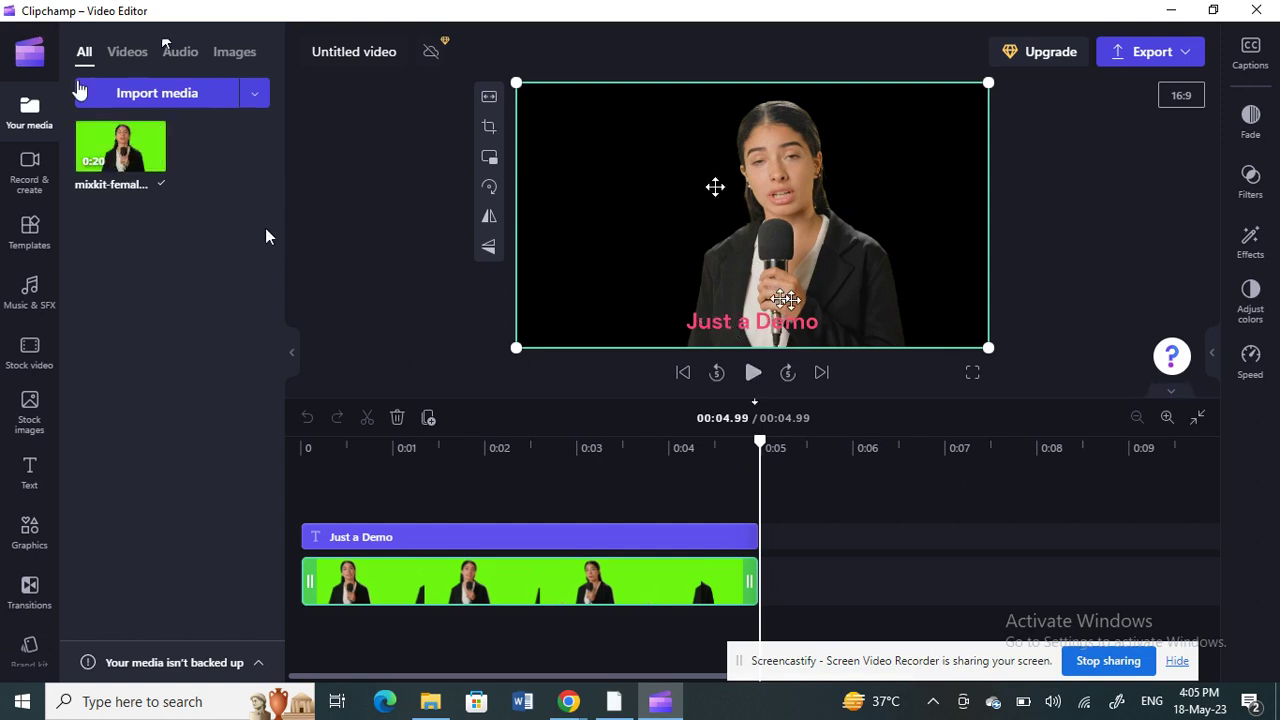
Step: Return to the home page and start a new blank video project
left_click(34, 52)
left_click(88, 115)
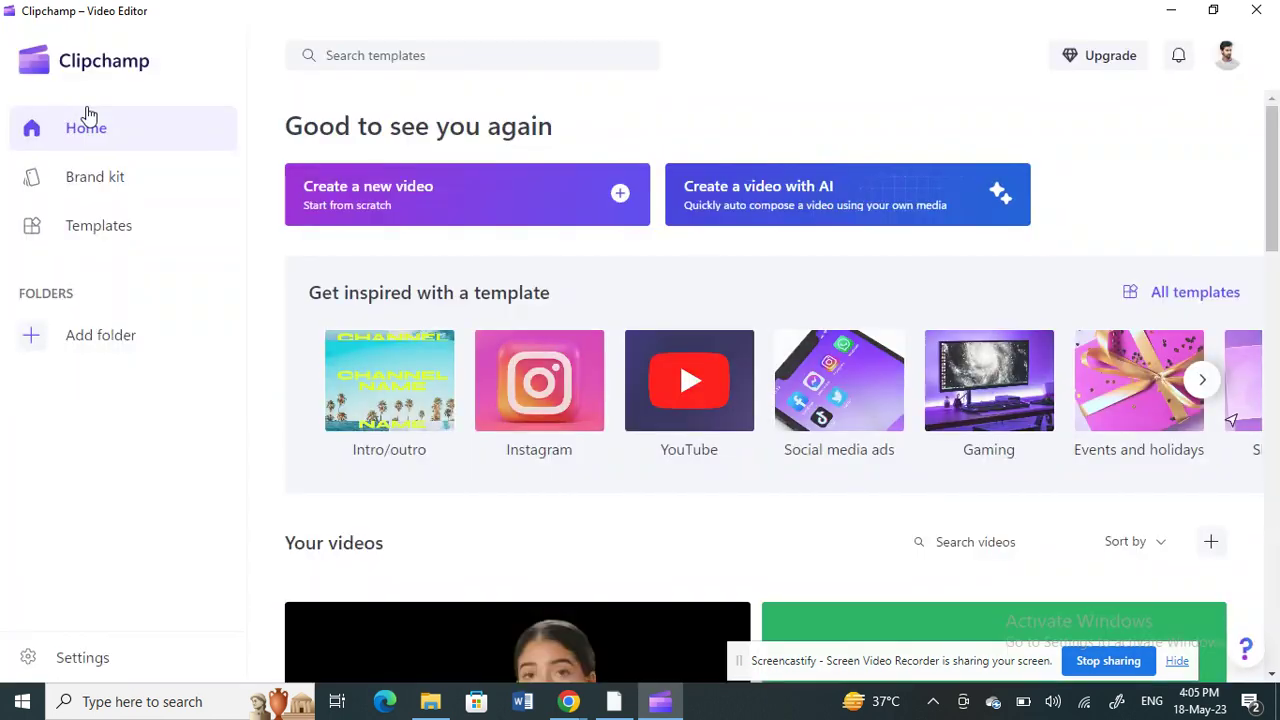
left_click(413, 190)
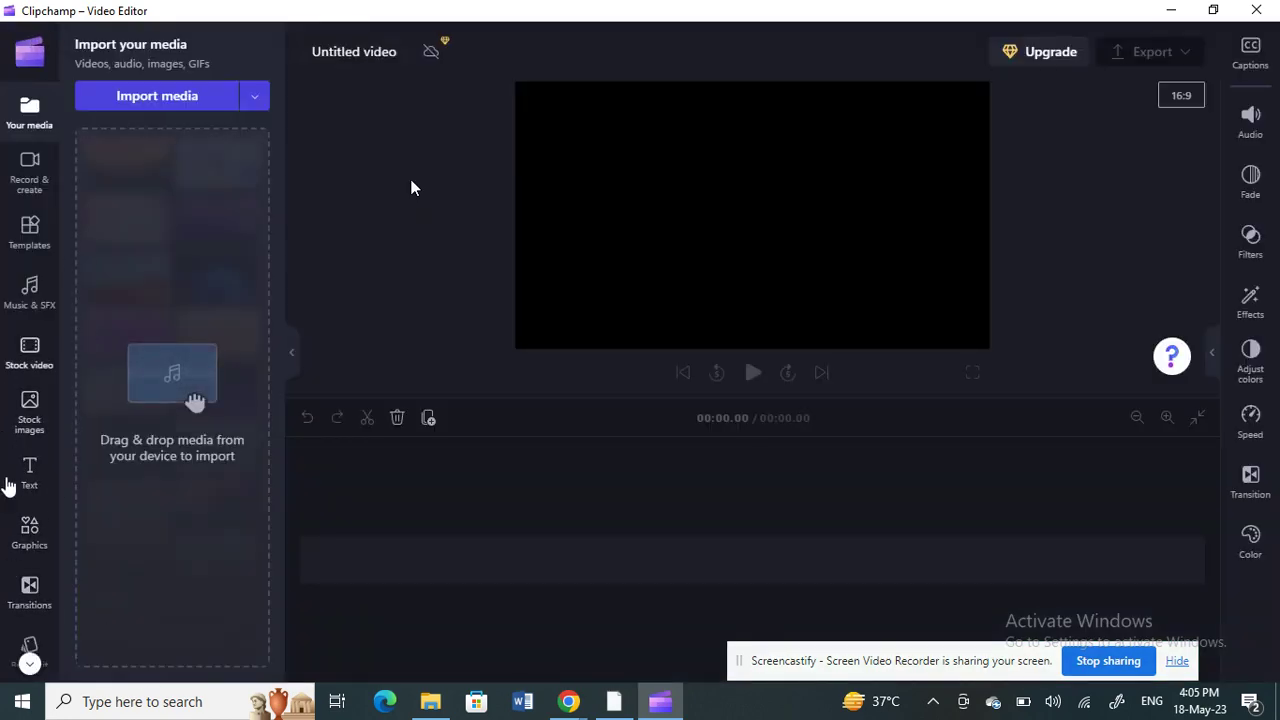
Step: Add a purple Solid Color clip from Graphics > Backgrounds to the timeline
left_click(27, 530)
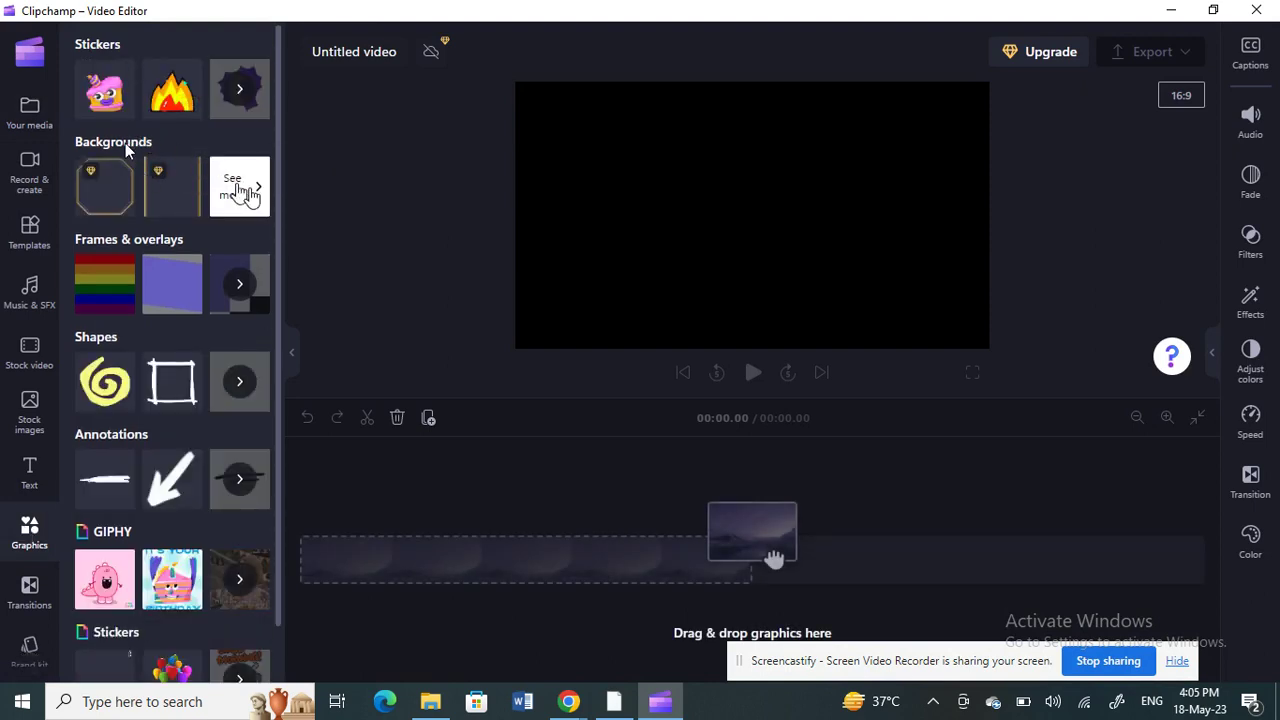
left_click(243, 190)
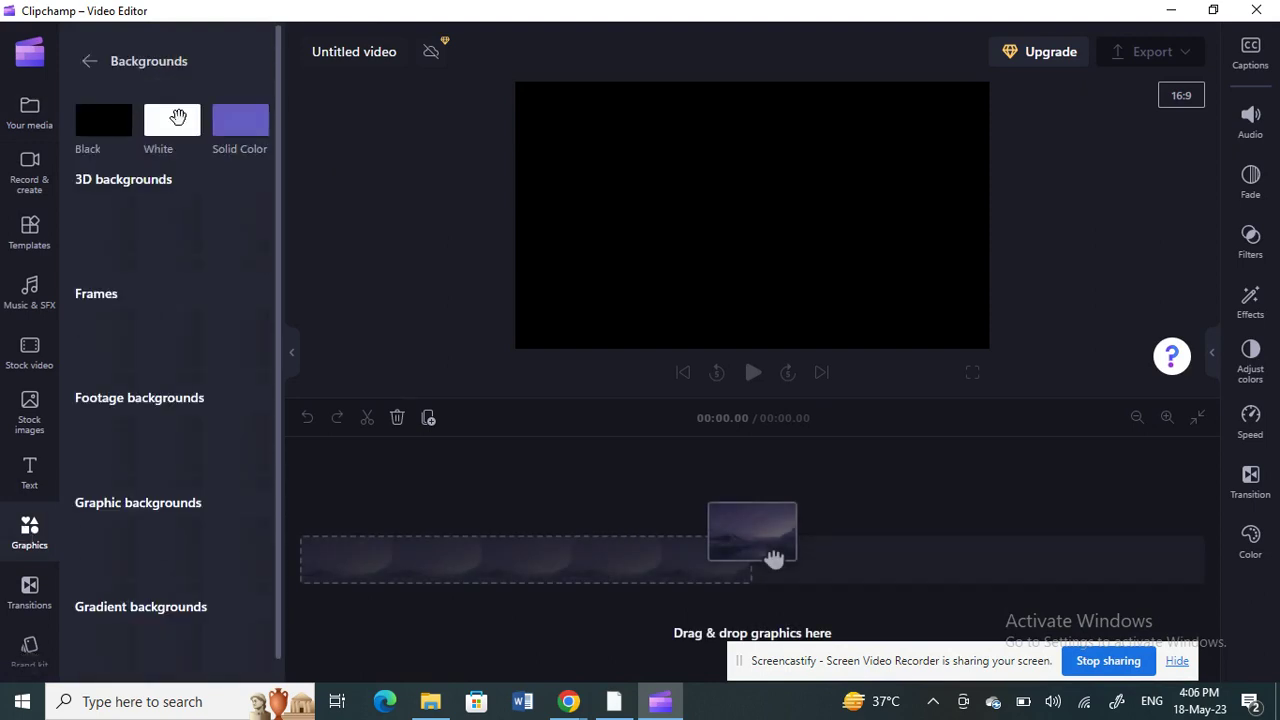
mouse_move(229, 119)
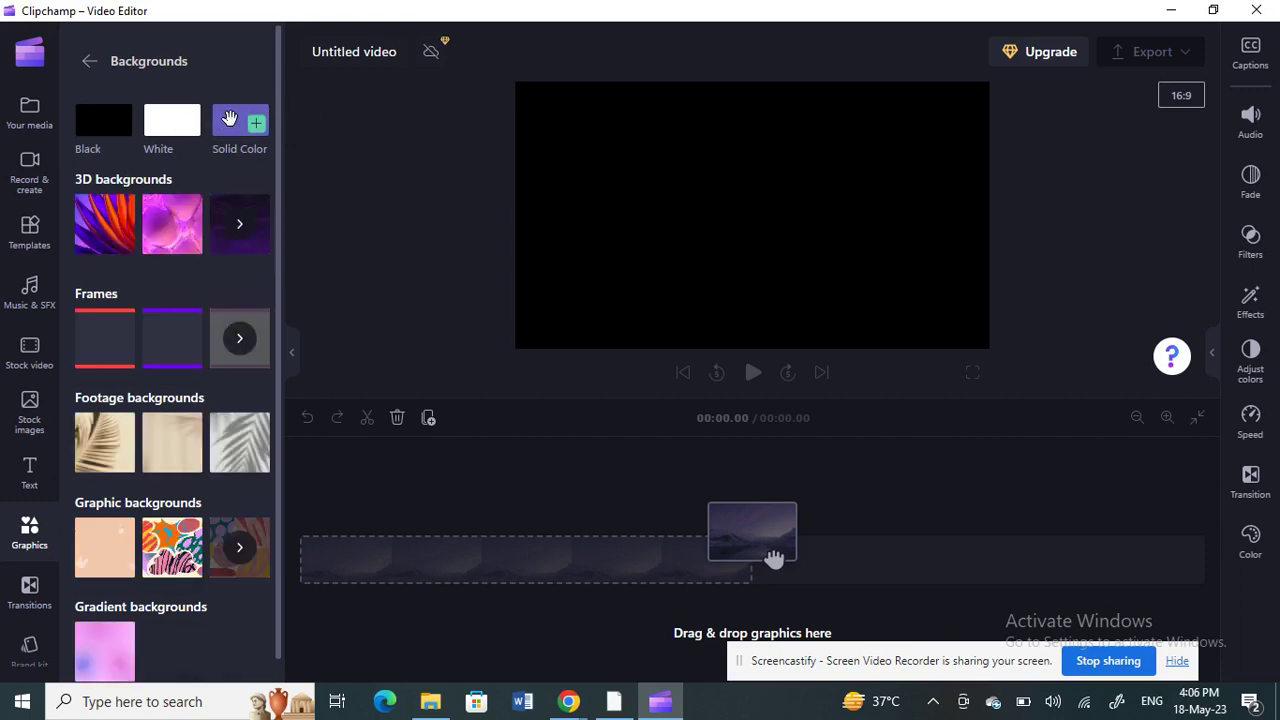
left_click(256, 122)
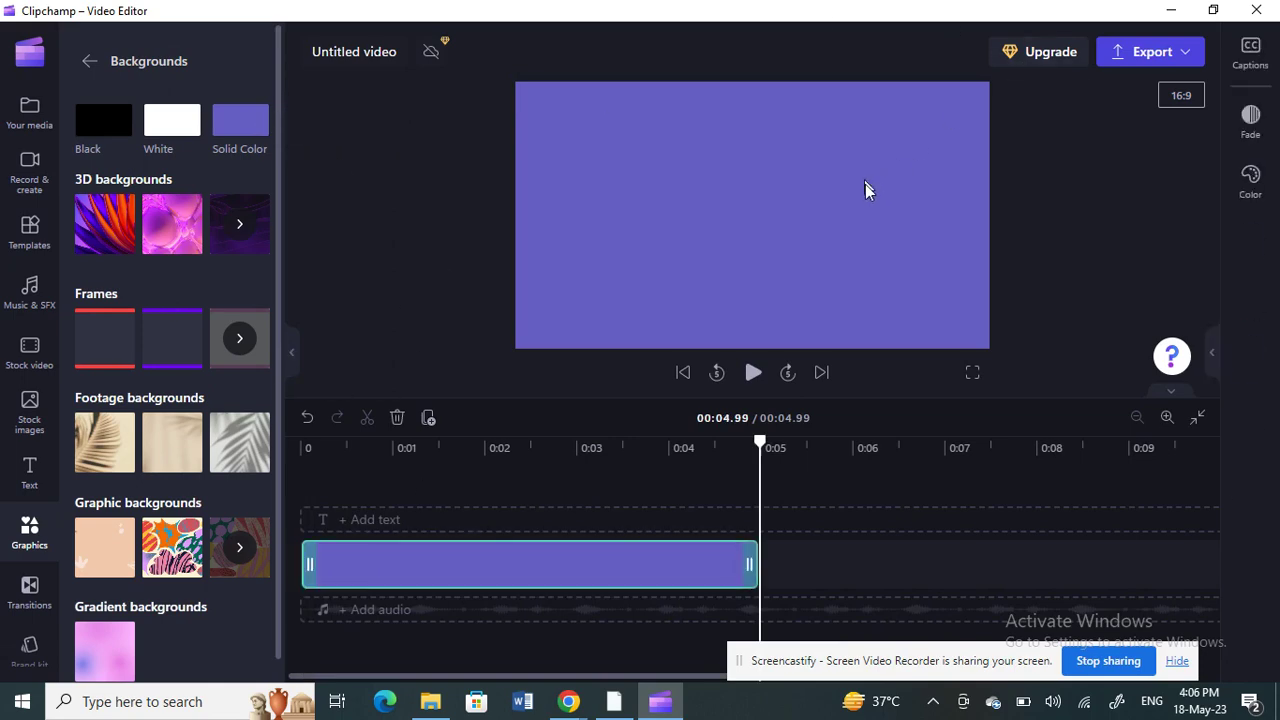
Step: Recolour the solid background clip to dark green #37A443 using the custom colour picker
left_click(1252, 180)
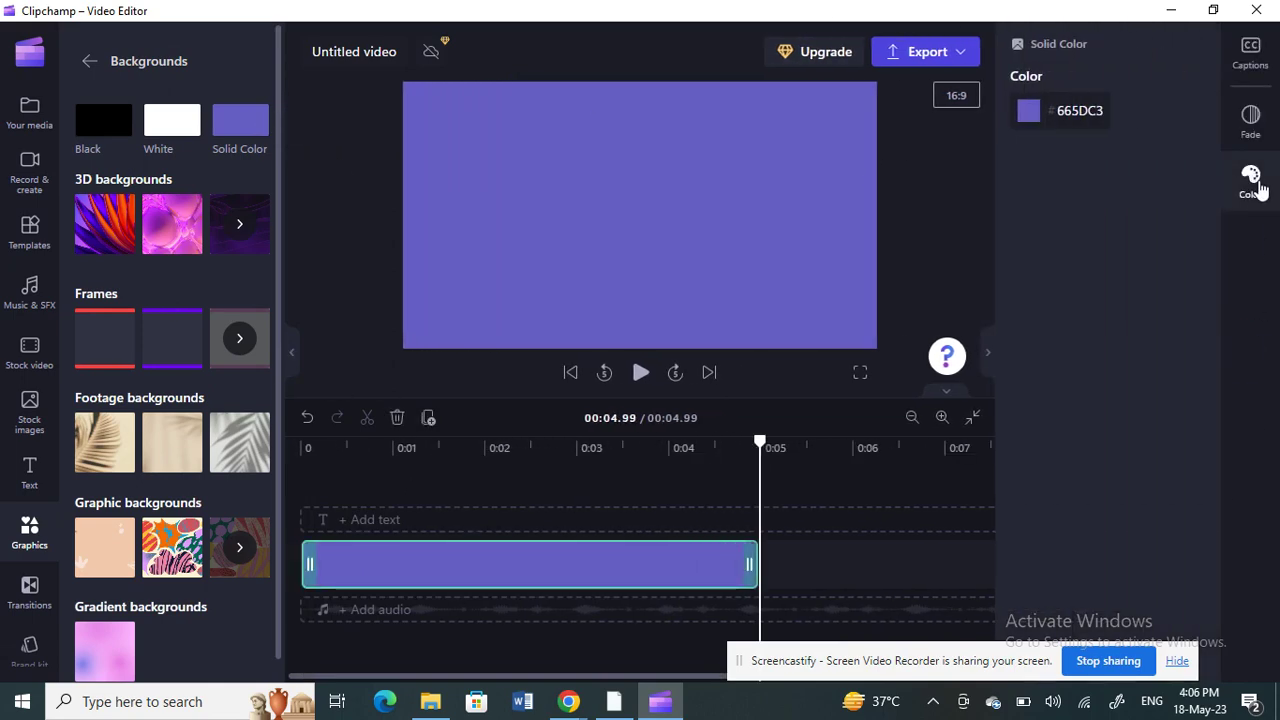
left_click(1032, 114)
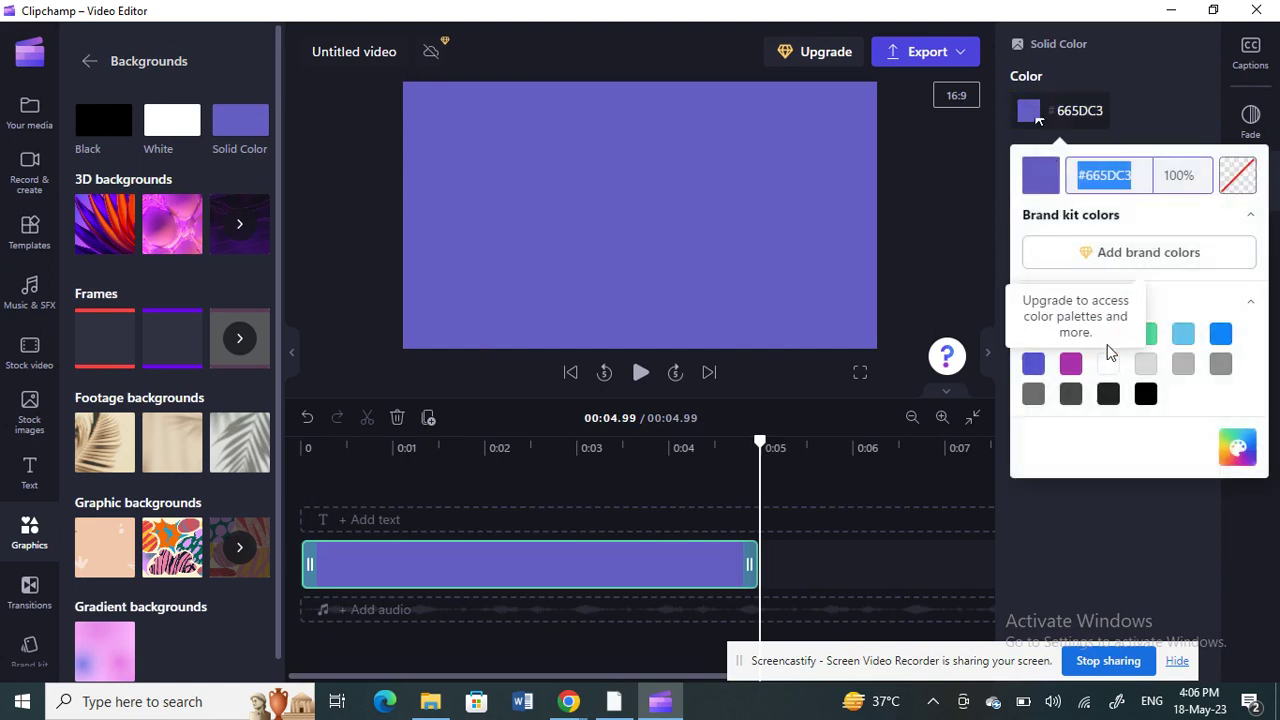
left_click(1237, 447)
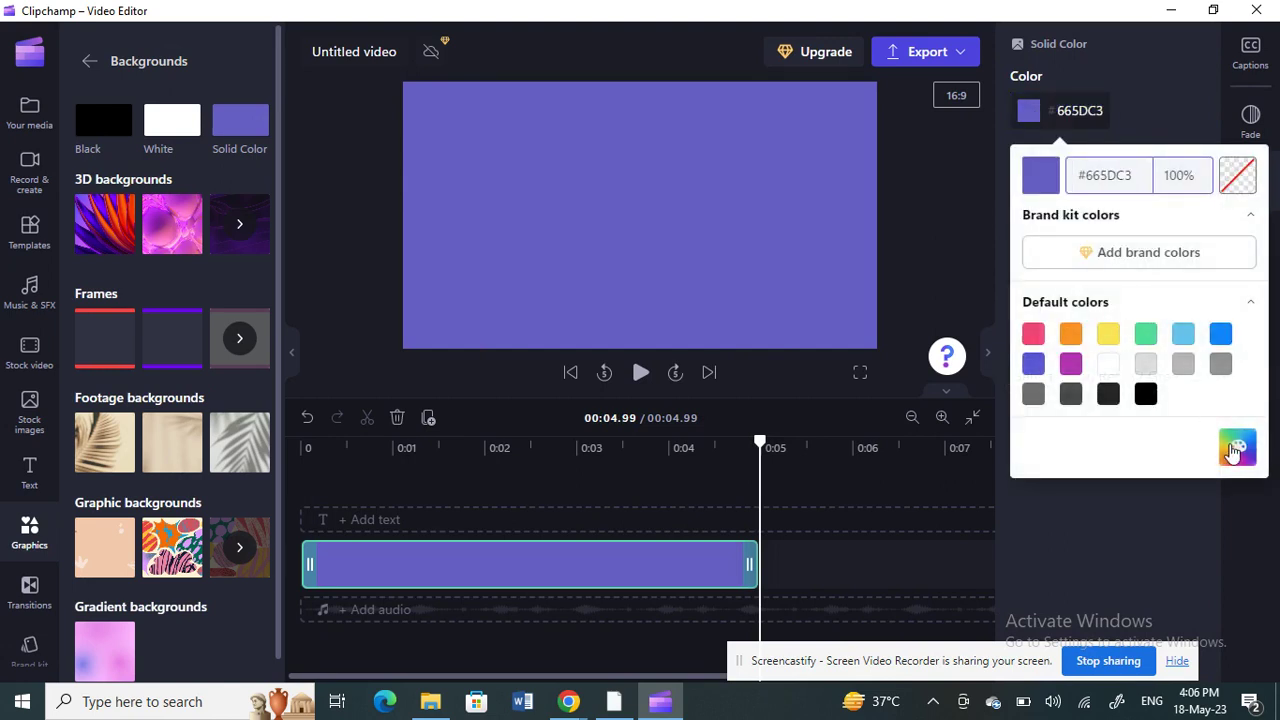
left_click(1092, 377)
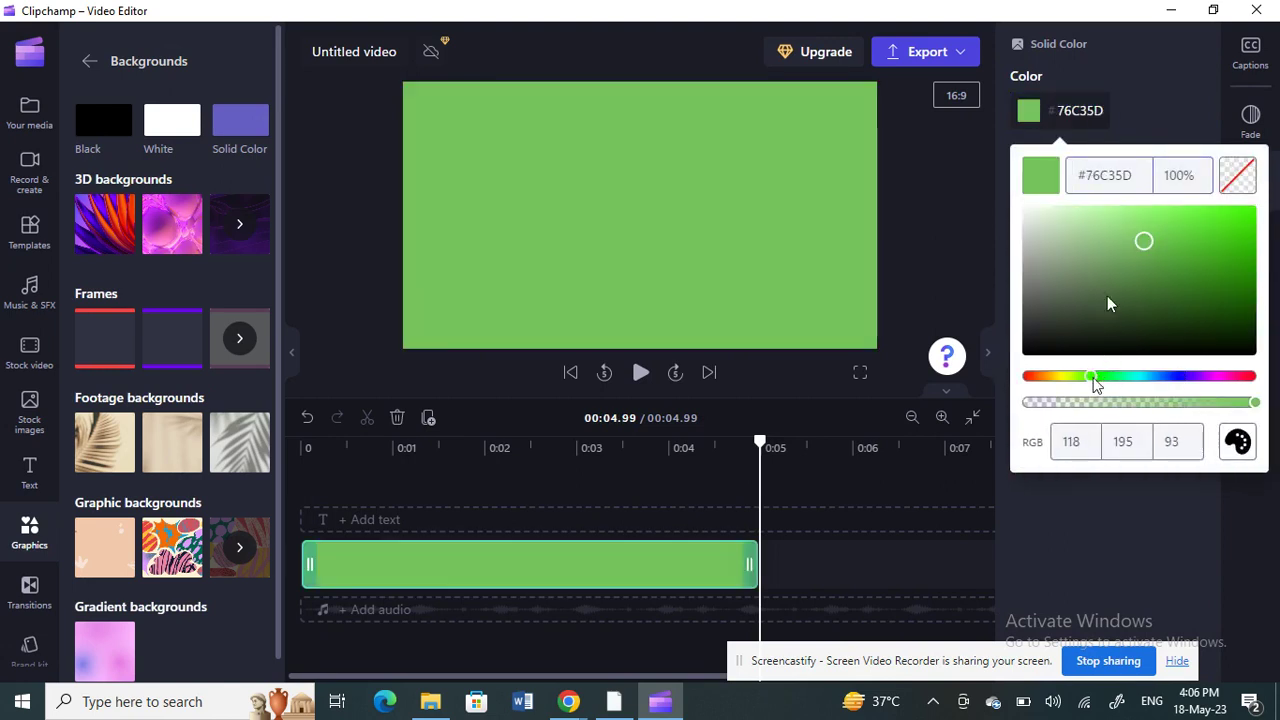
mouse_move(1092, 376)
left_mouse_down()
mouse_move(1135, 378)
mouse_move(1109, 377)
left_mouse_up()
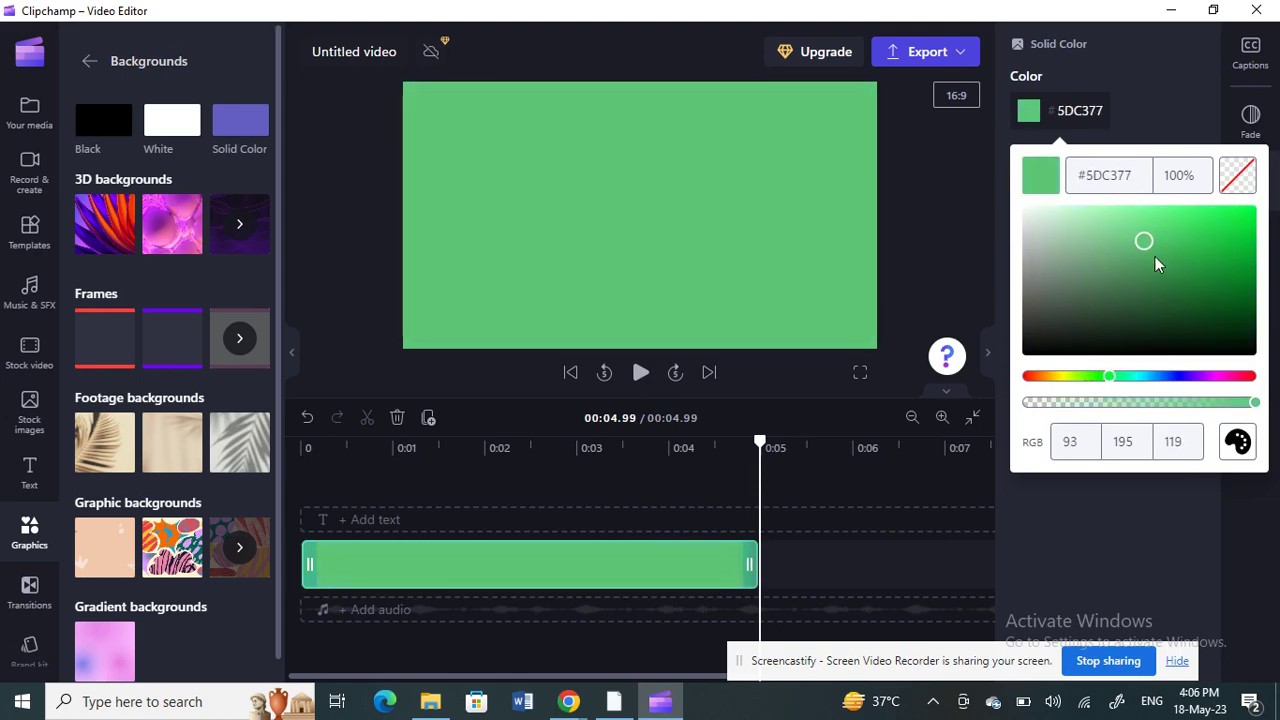
mouse_move(1150, 255)
left_mouse_down()
mouse_move(1164, 287)
mouse_move(1185, 277)
mouse_move(1180, 262)
left_mouse_up()
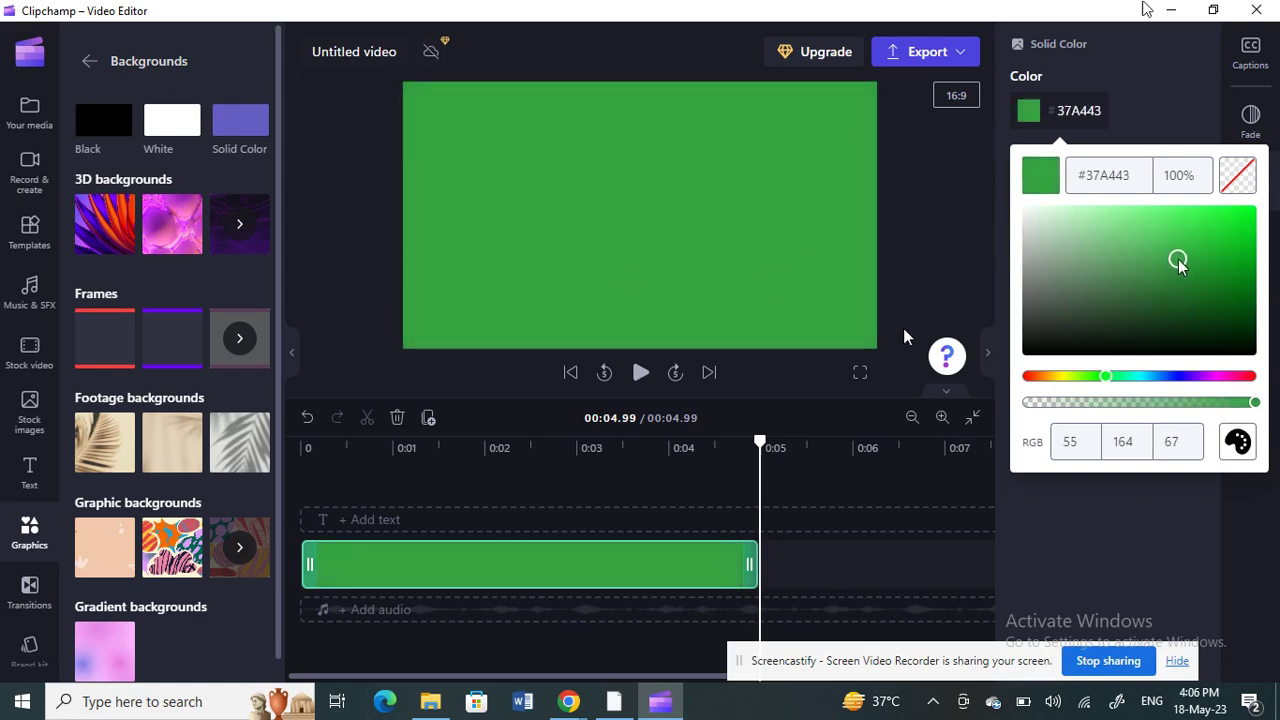
left_click(953, 269)
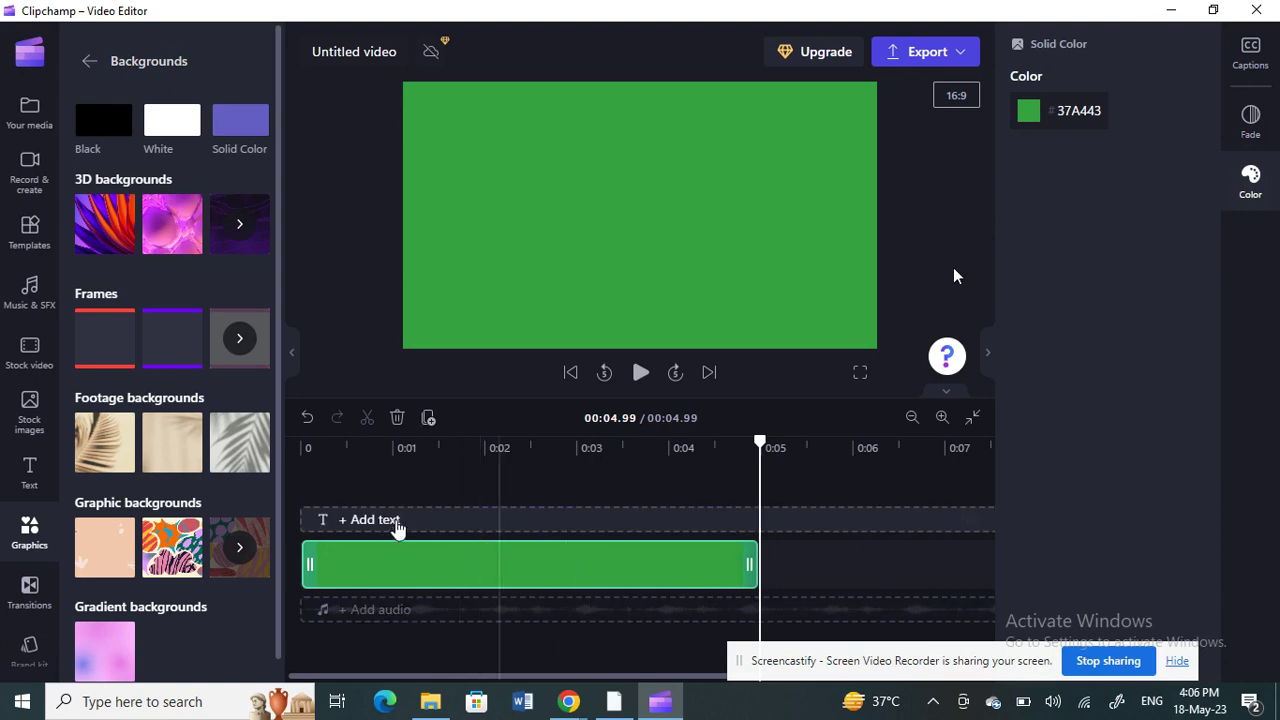
Step: Add a plain text clip and change its wording to 'Just a Demo'
left_click(345, 517)
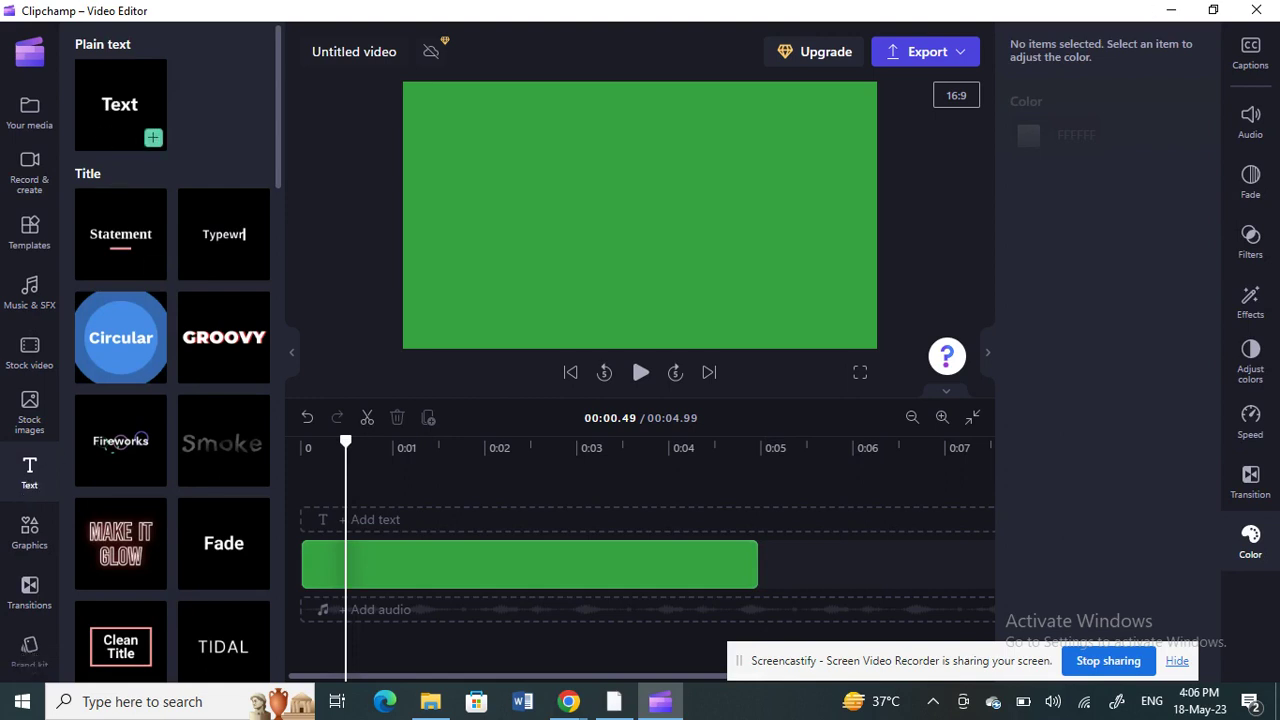
left_click(153, 137)
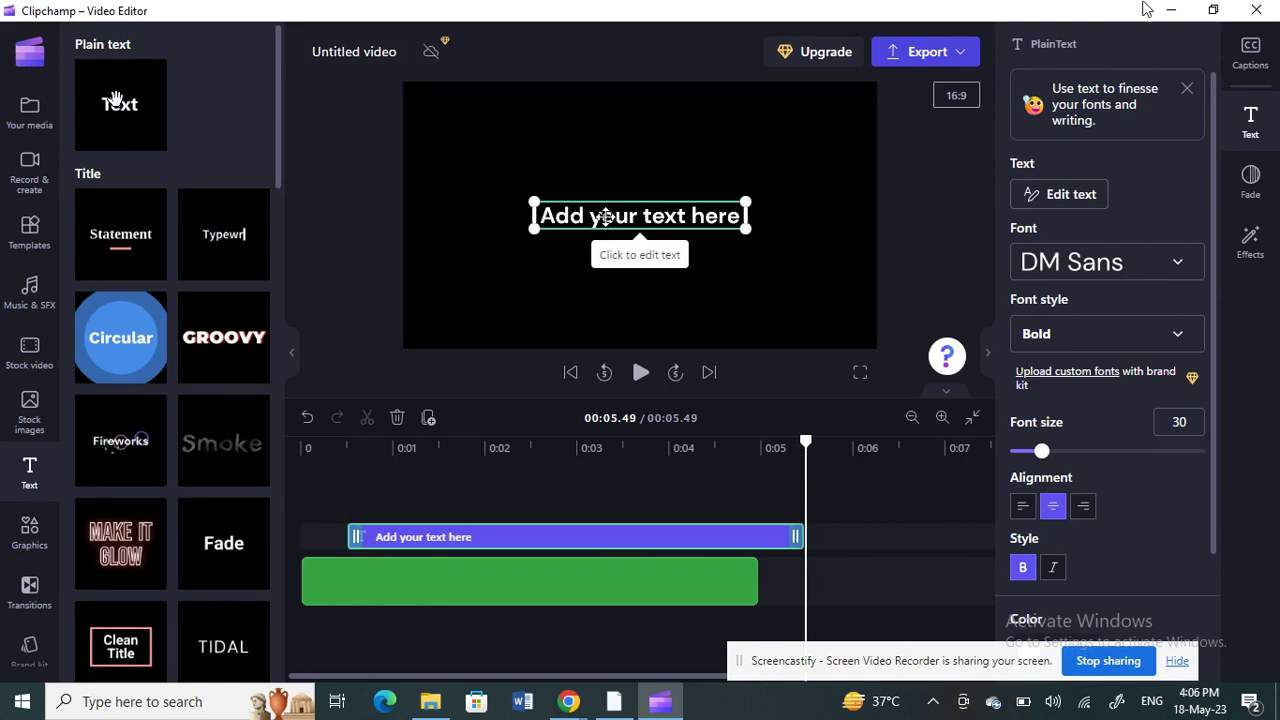
left_click(703, 214)
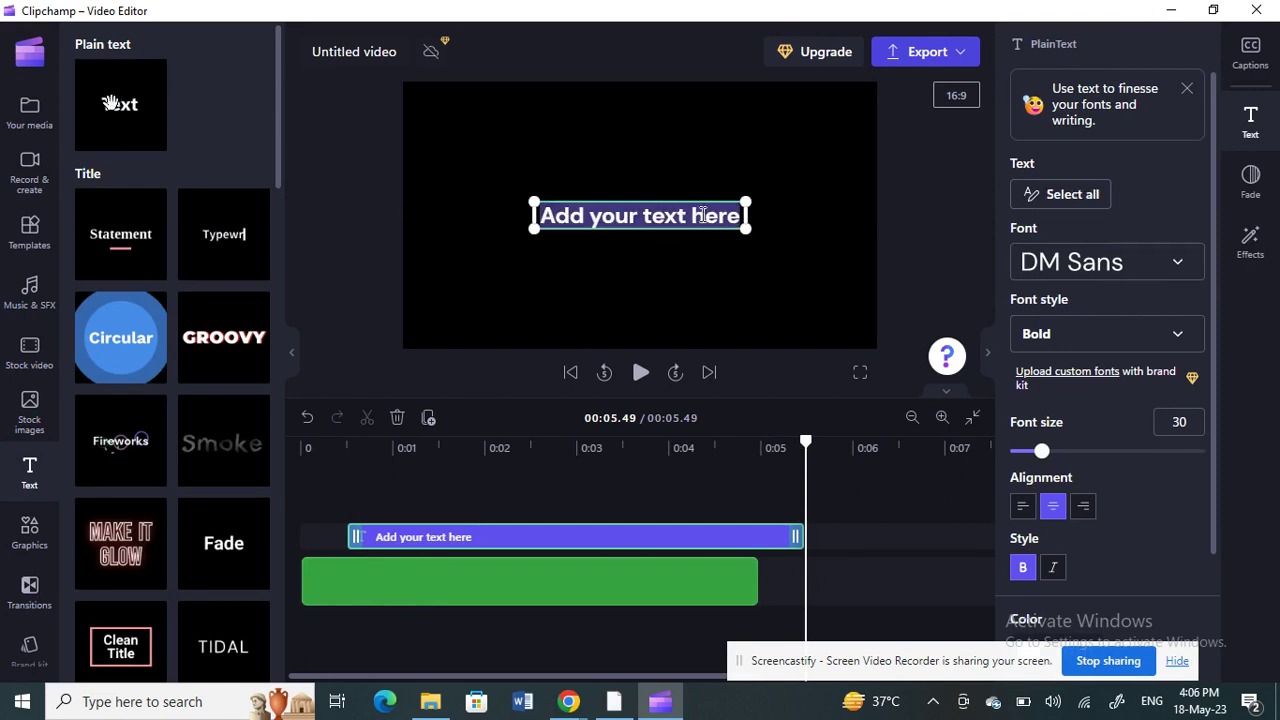
type("Just ")
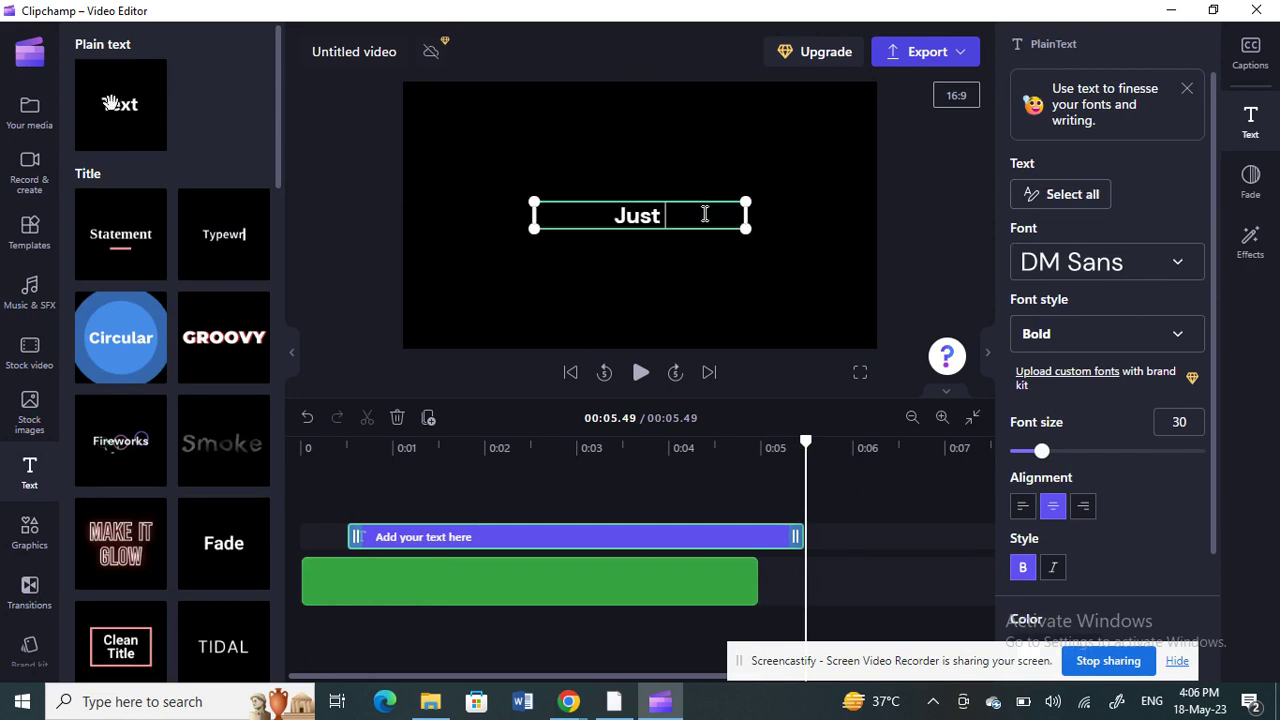
type("a Demo")
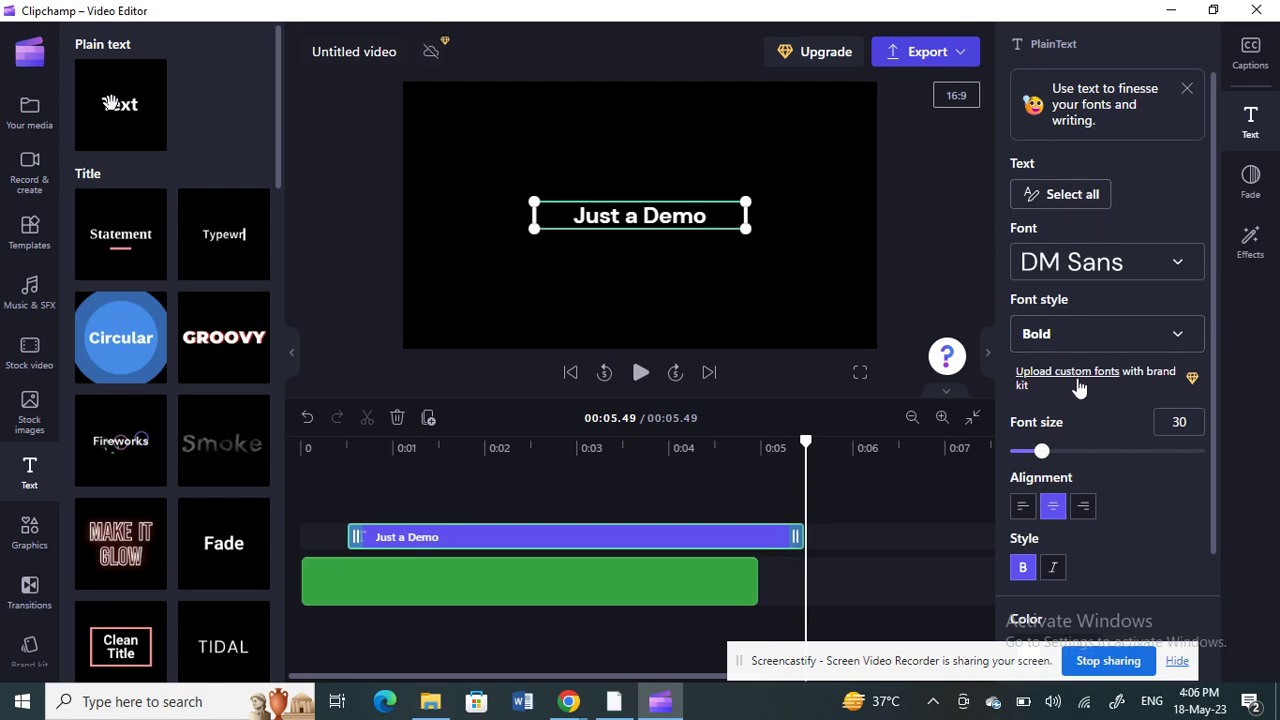
scroll(1078, 388, "down", 2)
Step: Colour the whole 'Just a Demo' text with the default pink swatch
left_click(1055, 493)
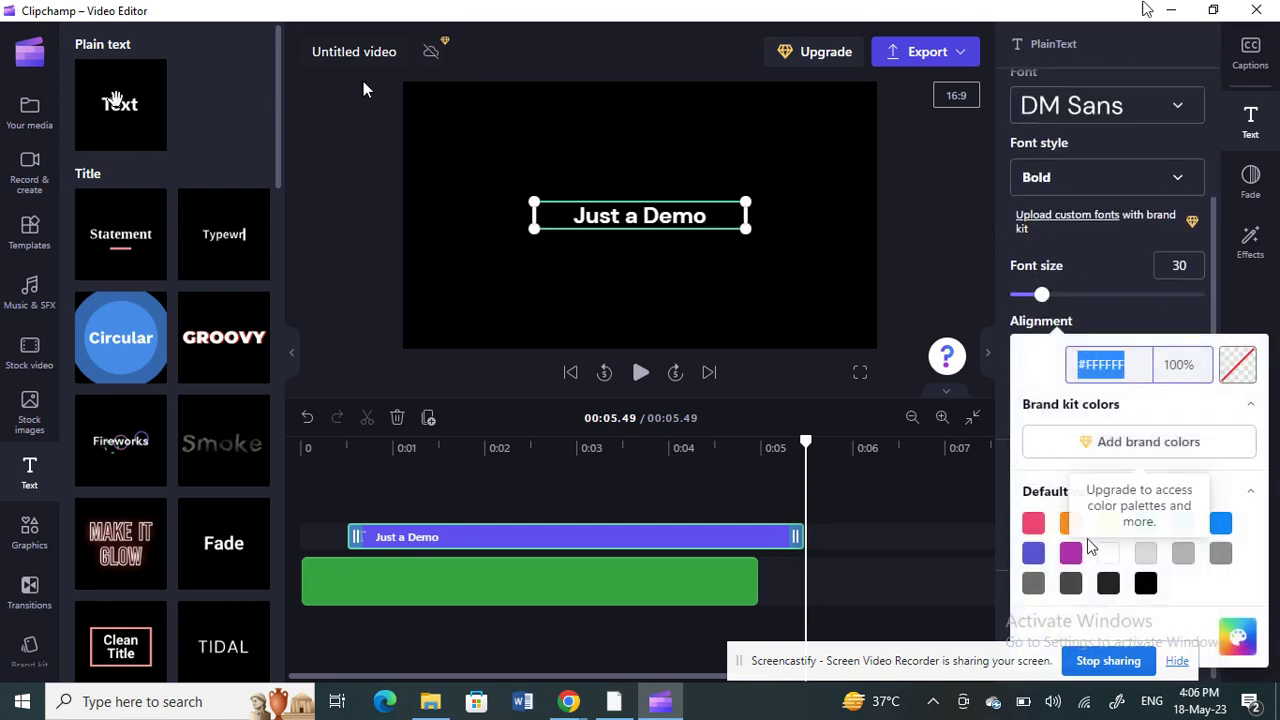
left_click(1033, 523)
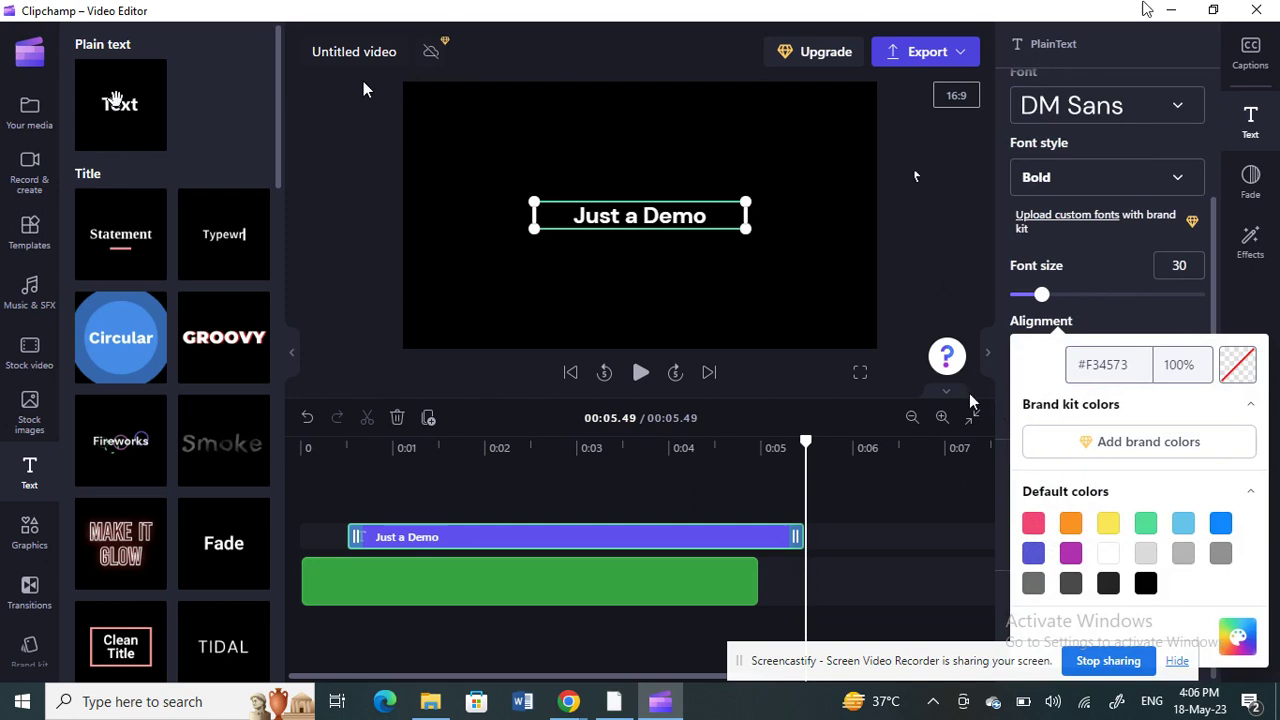
key("Escape")
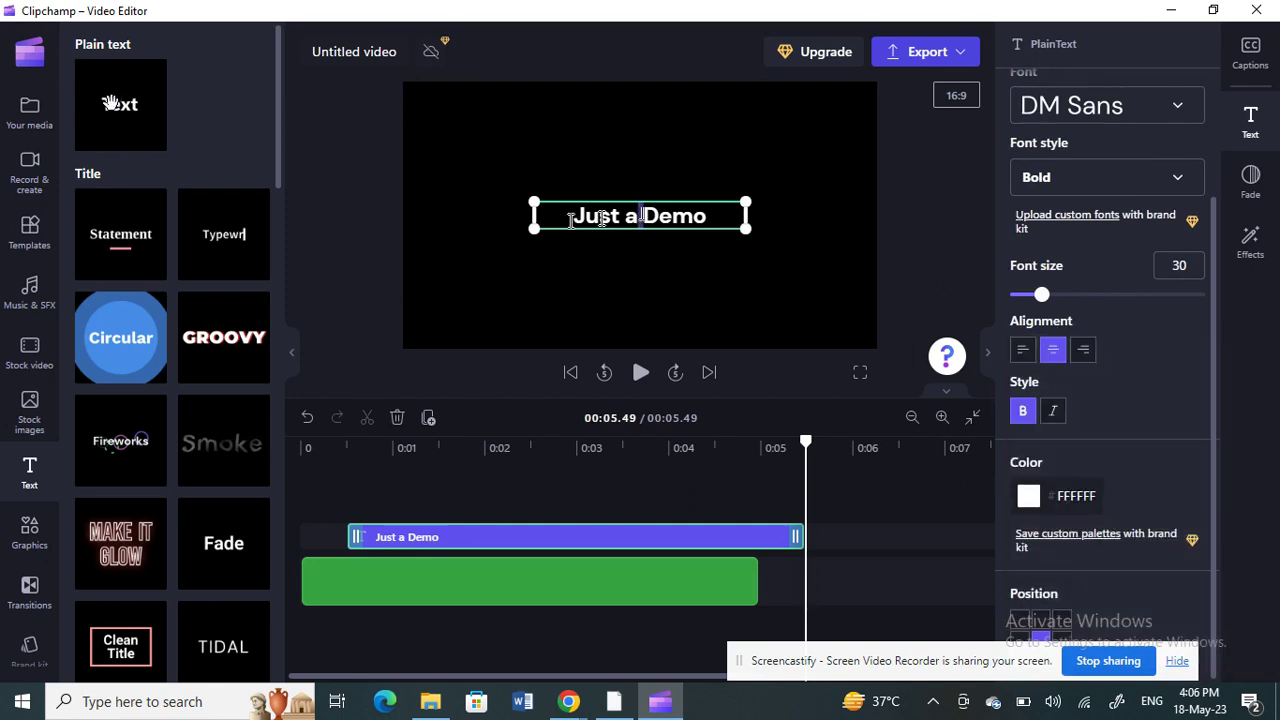
key("ctrl+a")
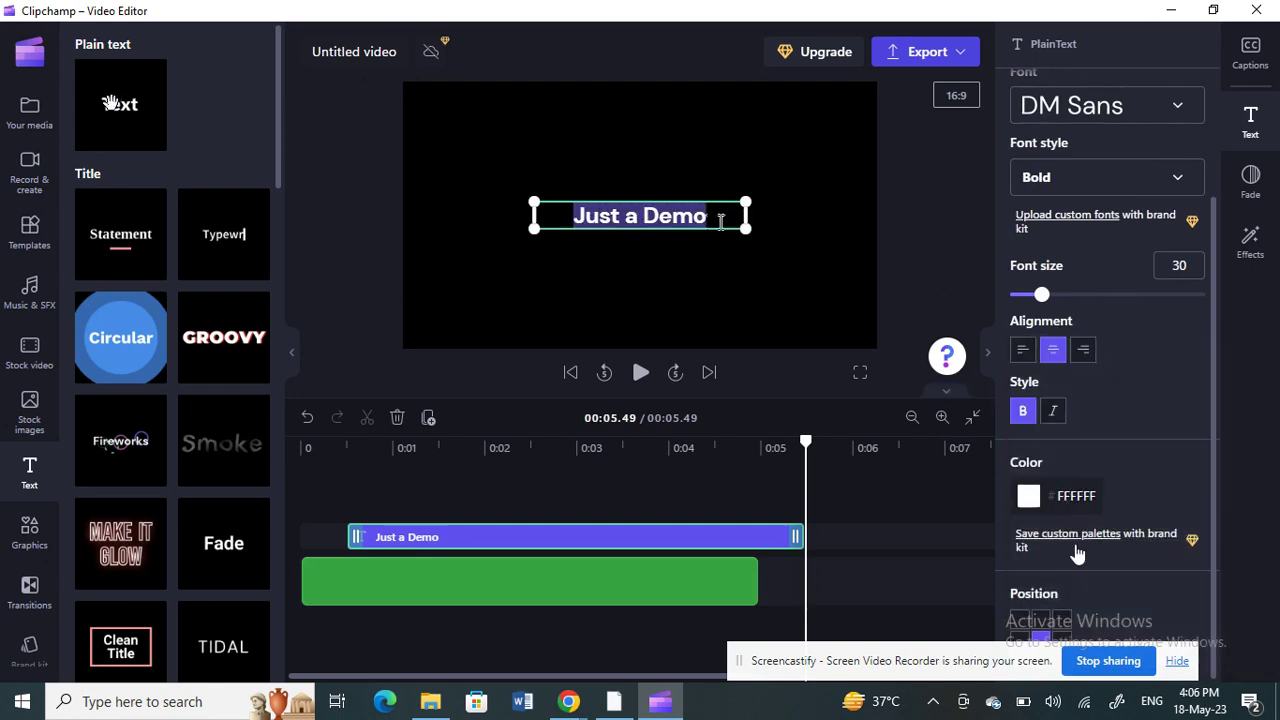
left_click(1042, 510)
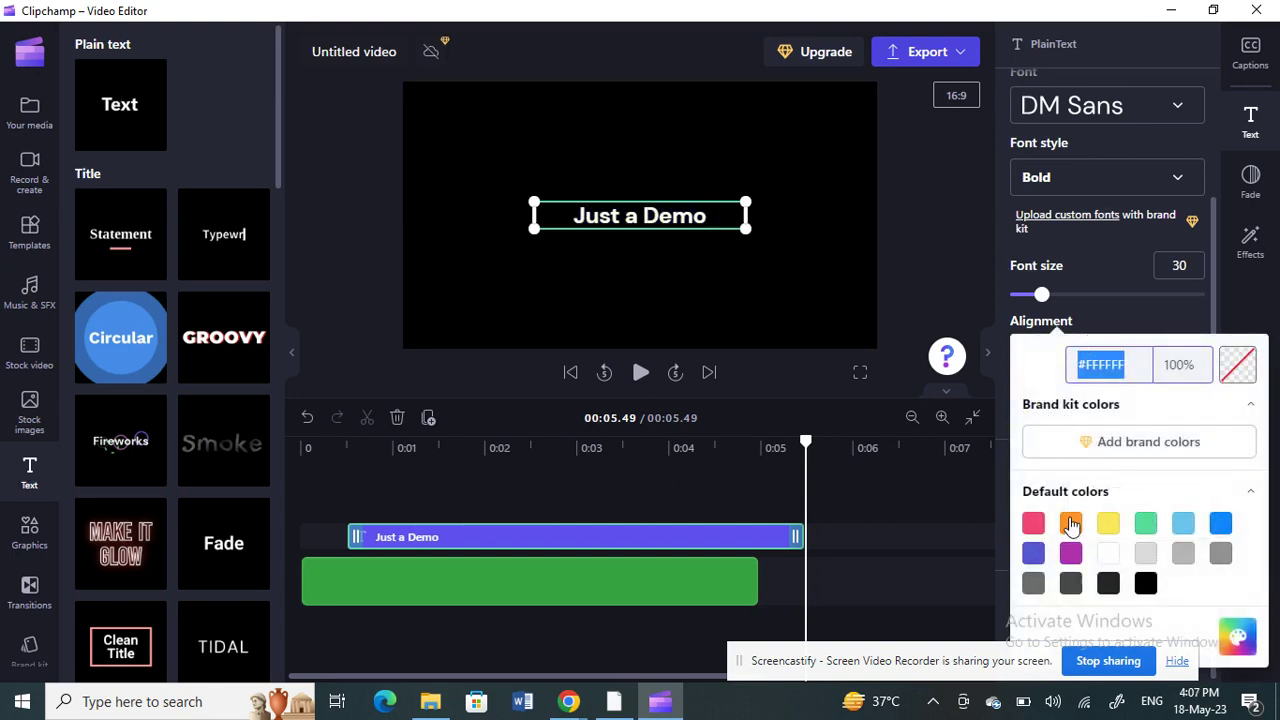
left_click(1033, 523)
key("Escape")
left_click(793, 141)
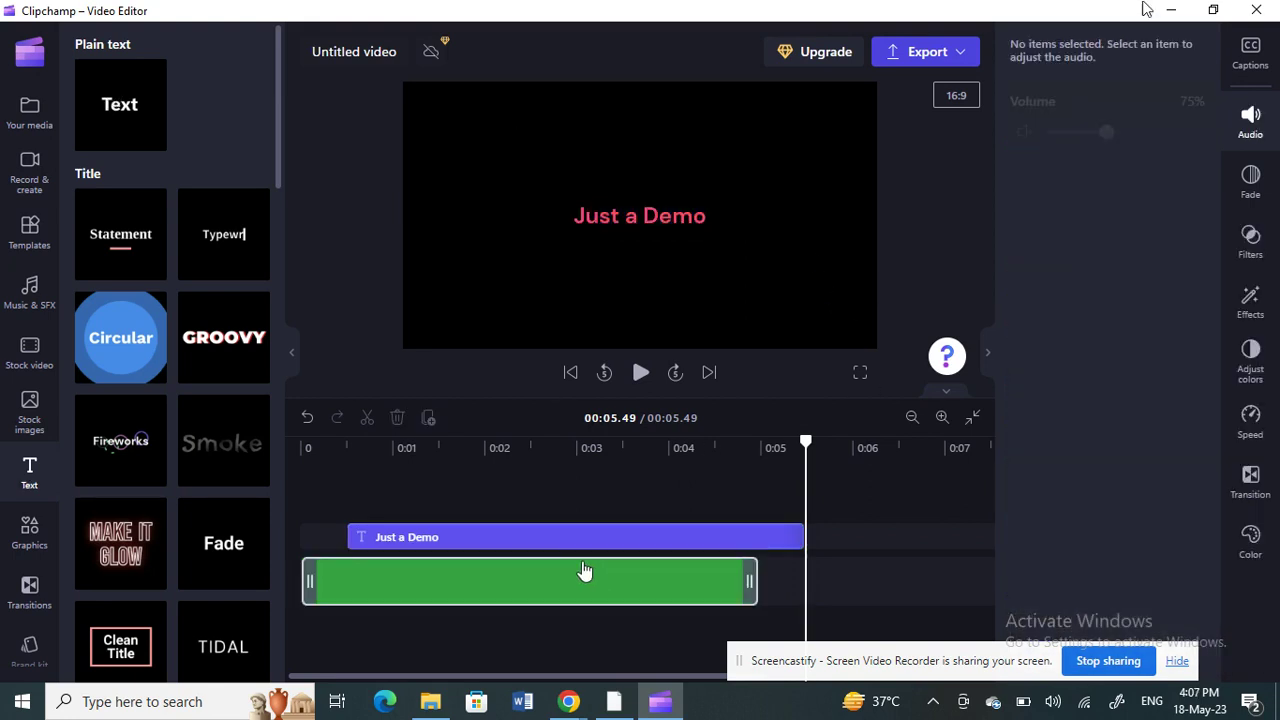
Step: Drag the text clip left so it starts at 0:00 over the green clip
left_click(515, 582)
left_click(625, 220)
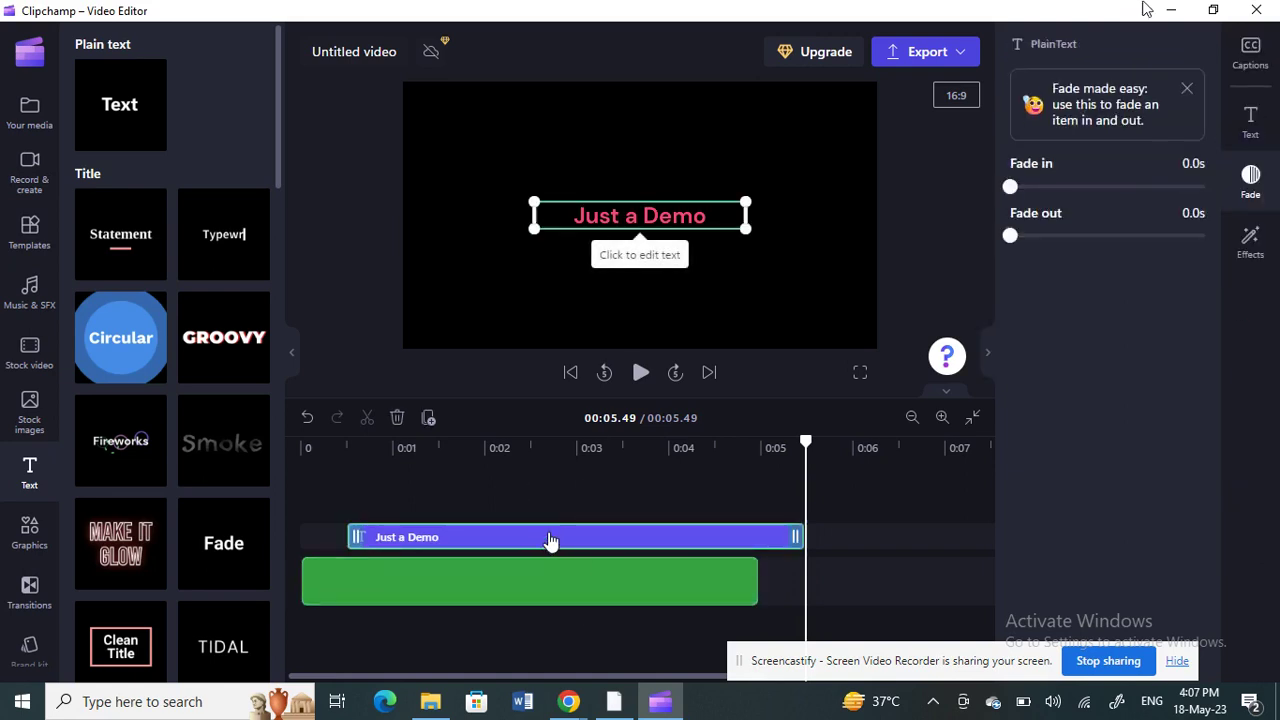
left_click(509, 590)
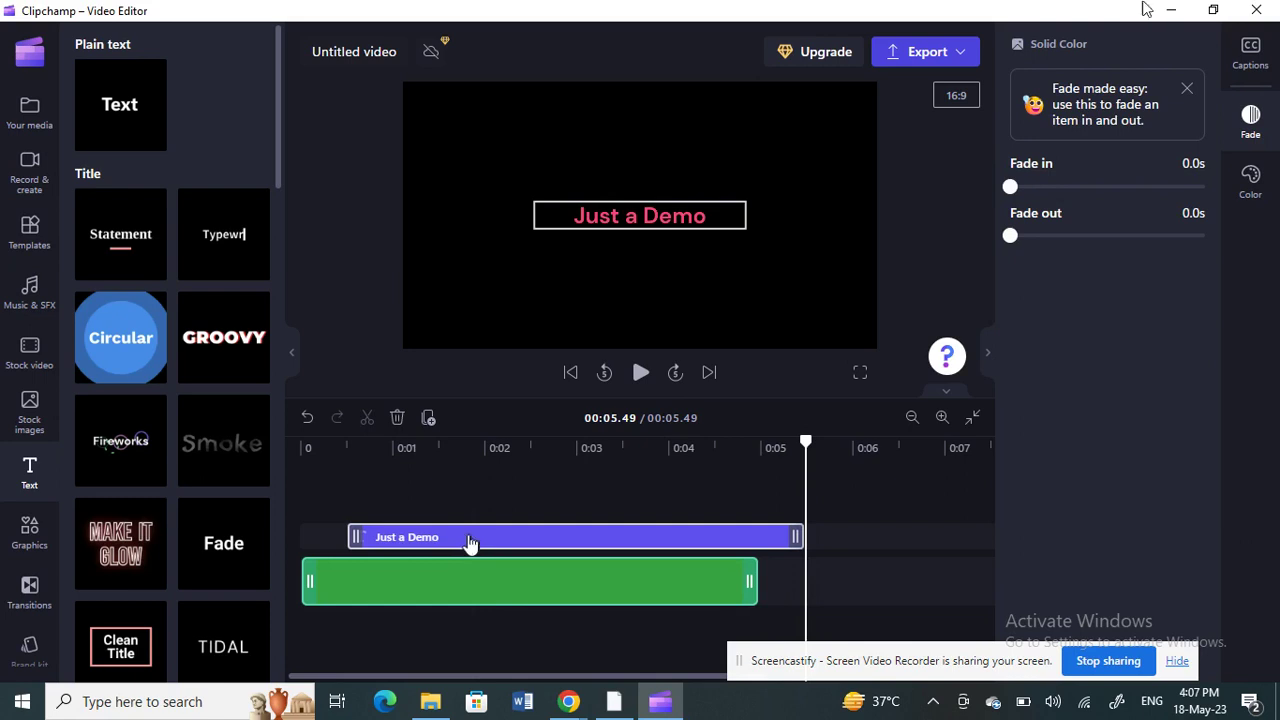
left_click_drag(470, 542, 350, 537)
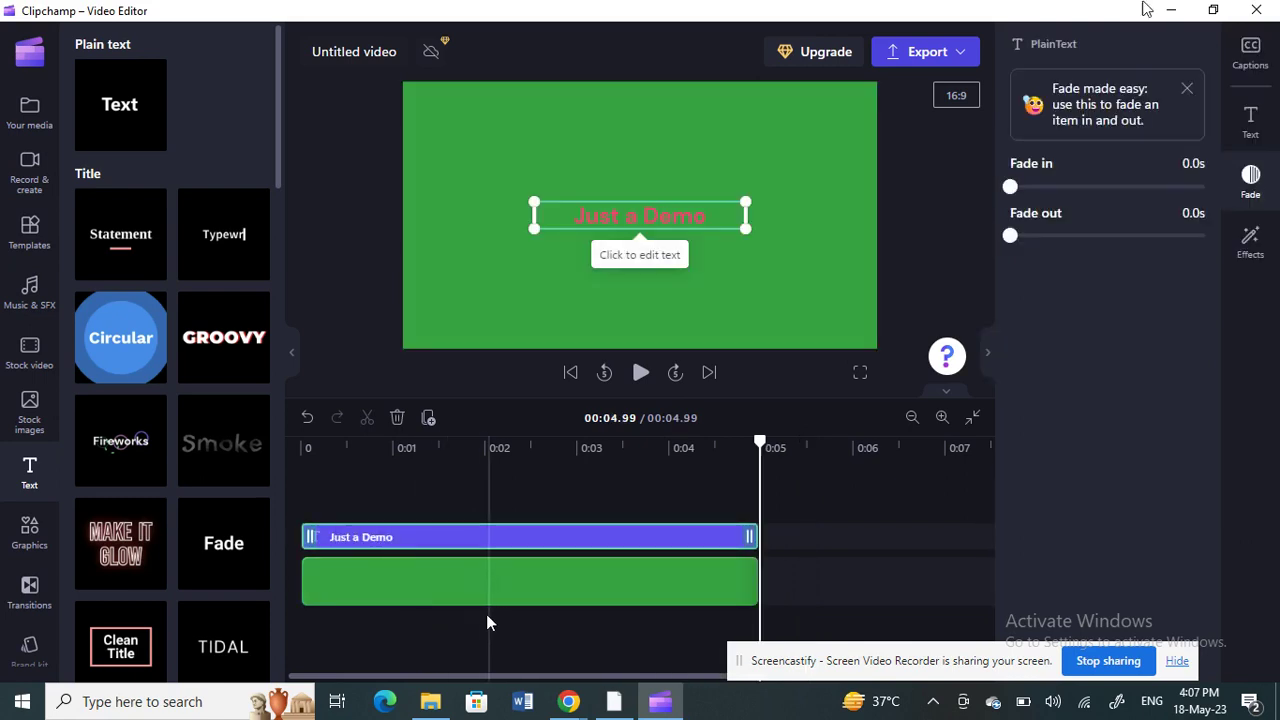
Step: Preview the green clip from the start, then export it as an MP4
left_click(302, 494)
left_click(641, 378)
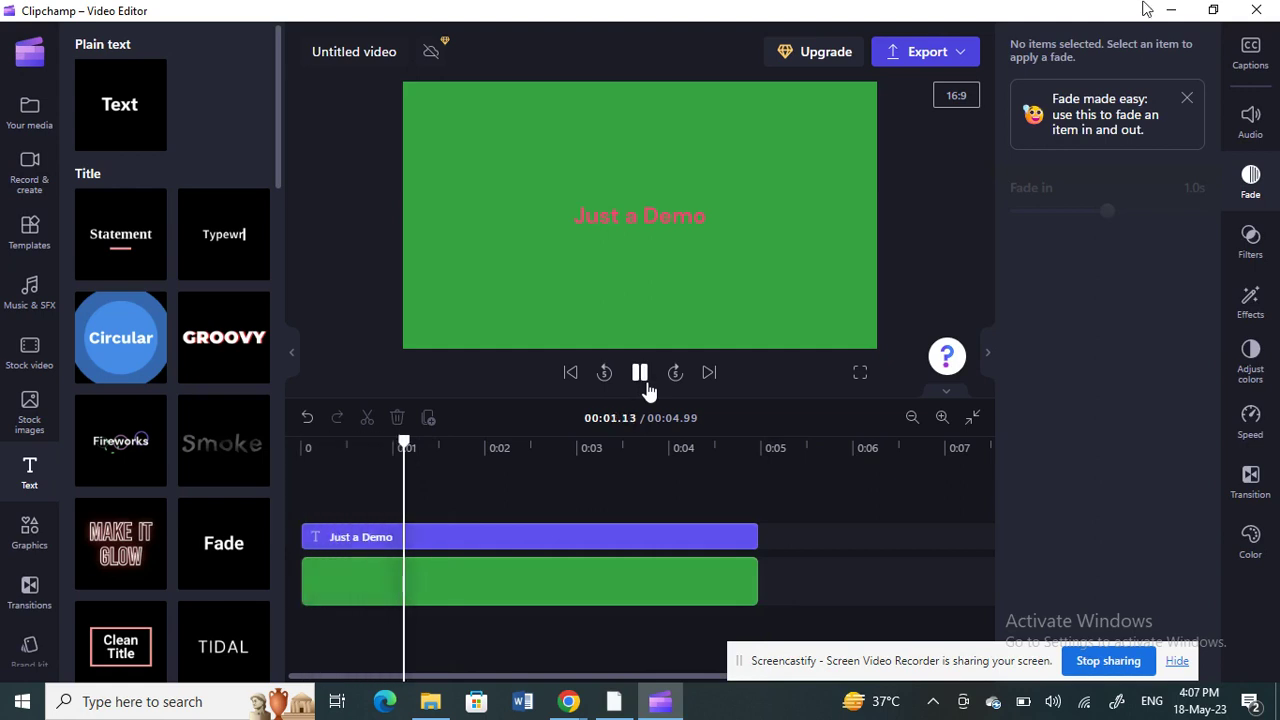
left_click(641, 374)
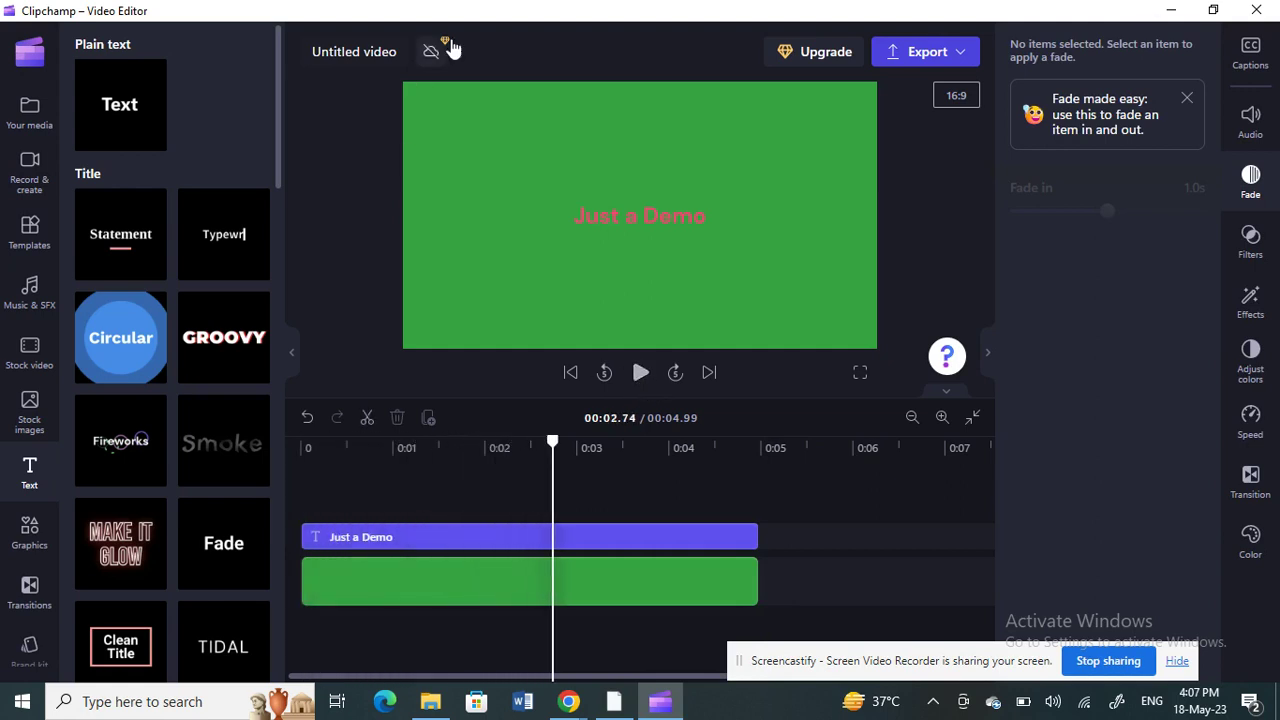
left_click(923, 51)
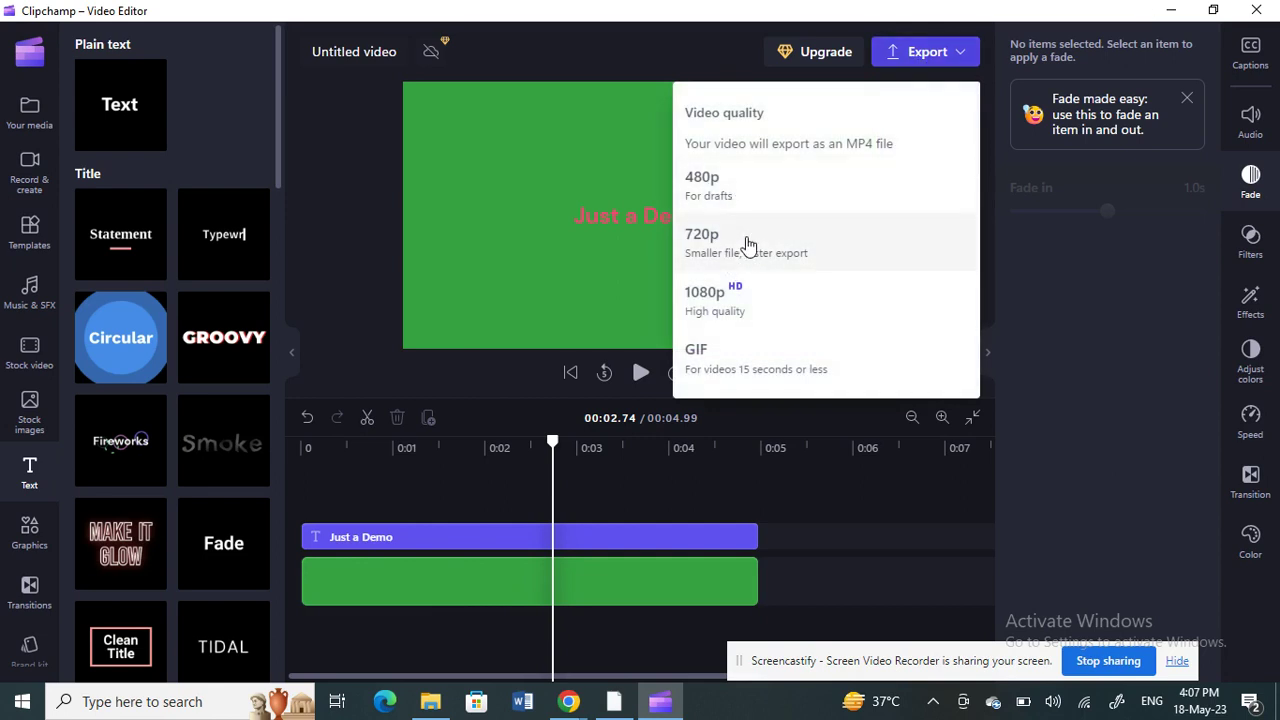
left_click(748, 198)
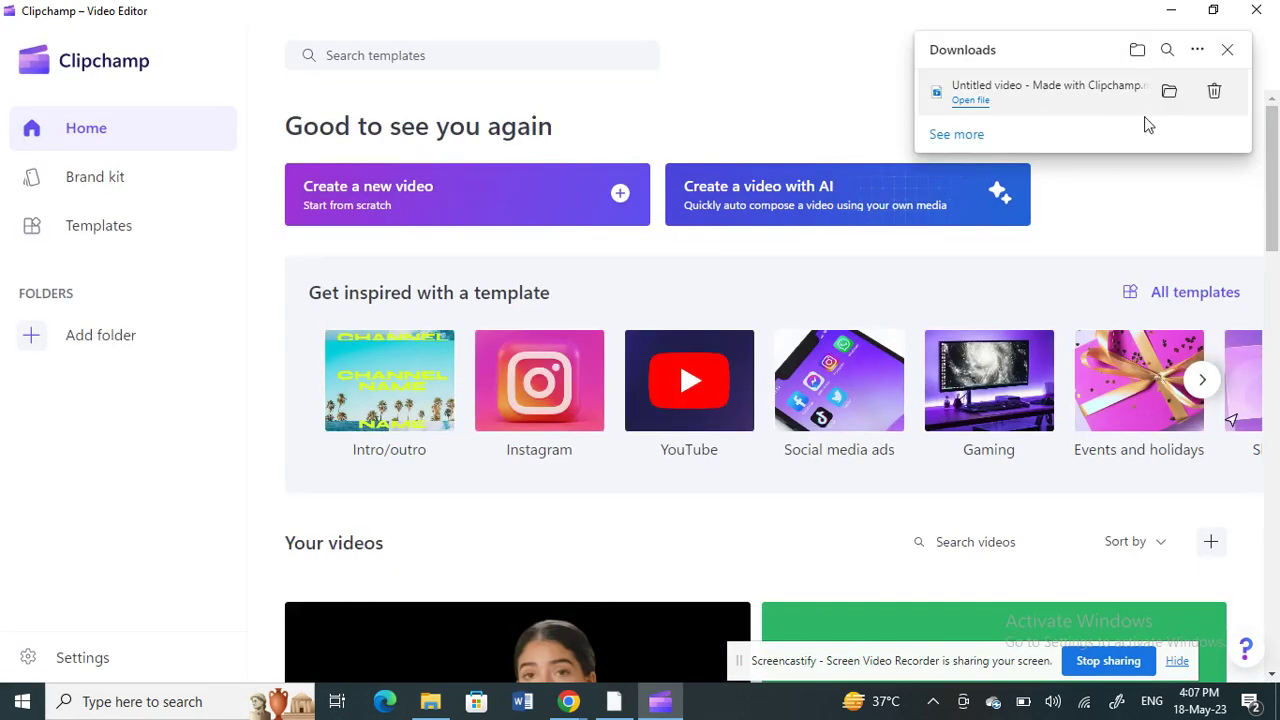
Step: Dismiss the downloads notice and open the reporter project from Your videos
left_click(1227, 49)
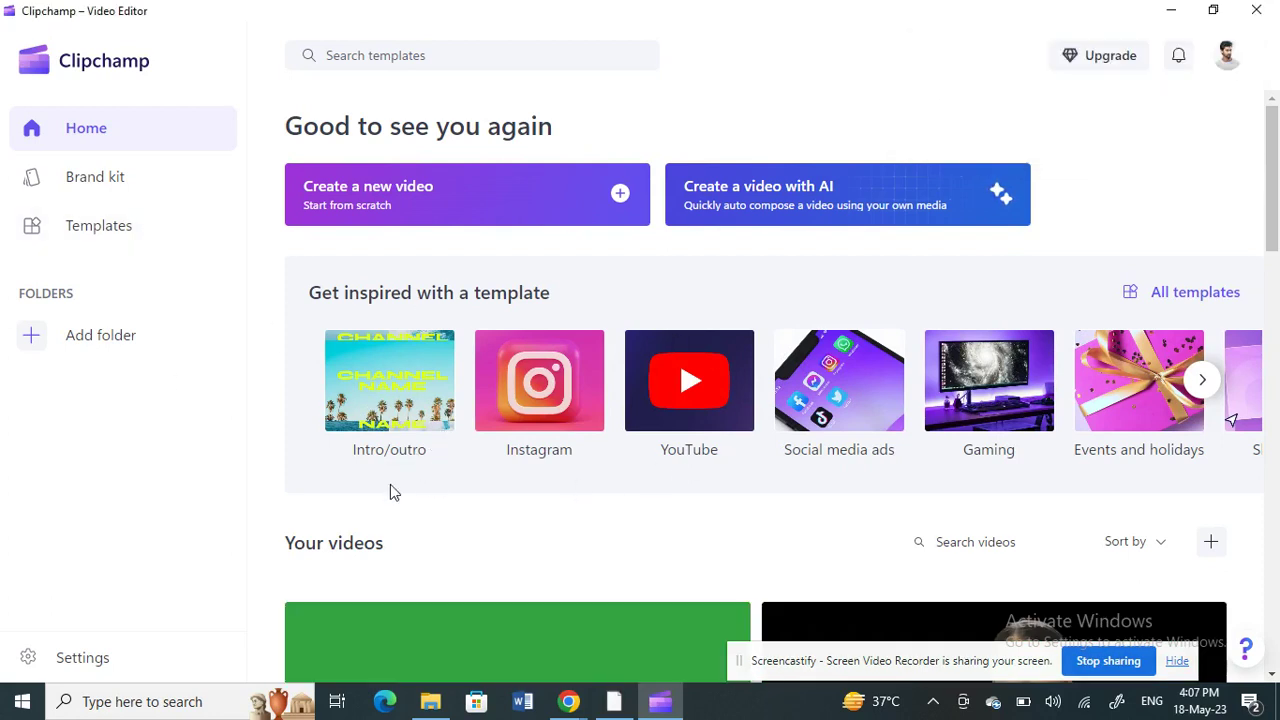
scroll(391, 490, "down", 3)
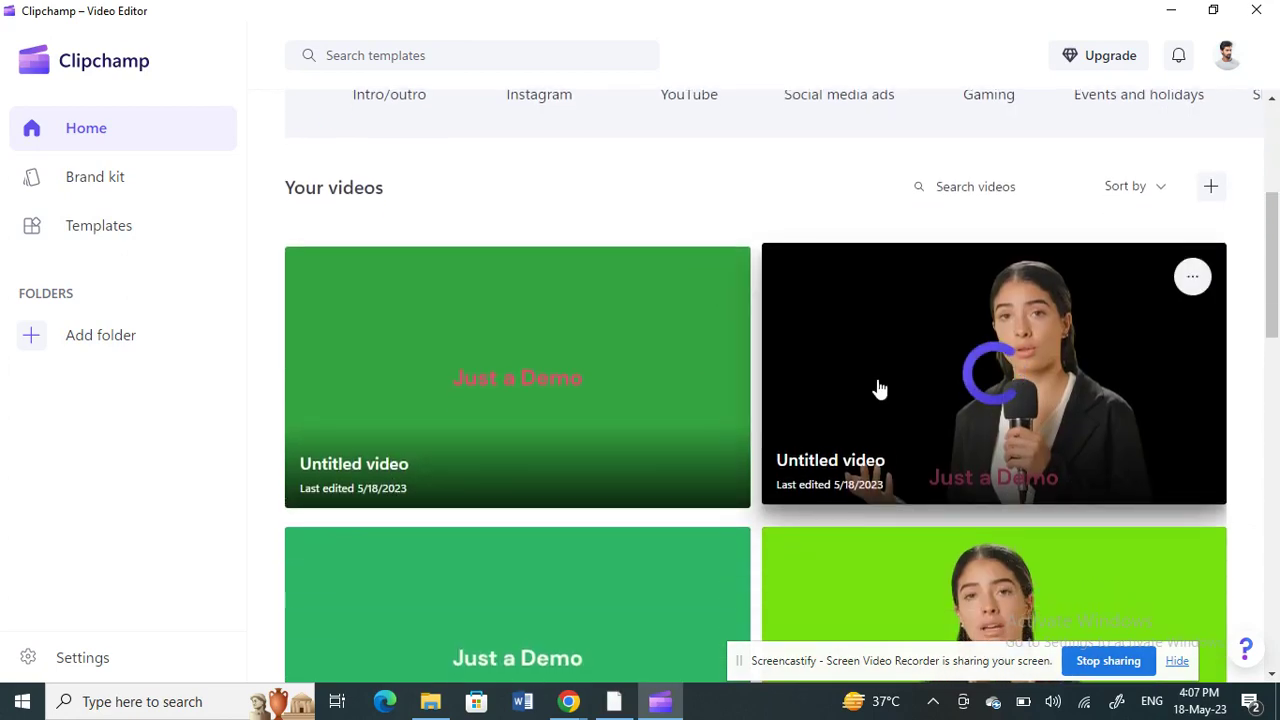
left_click(978, 334)
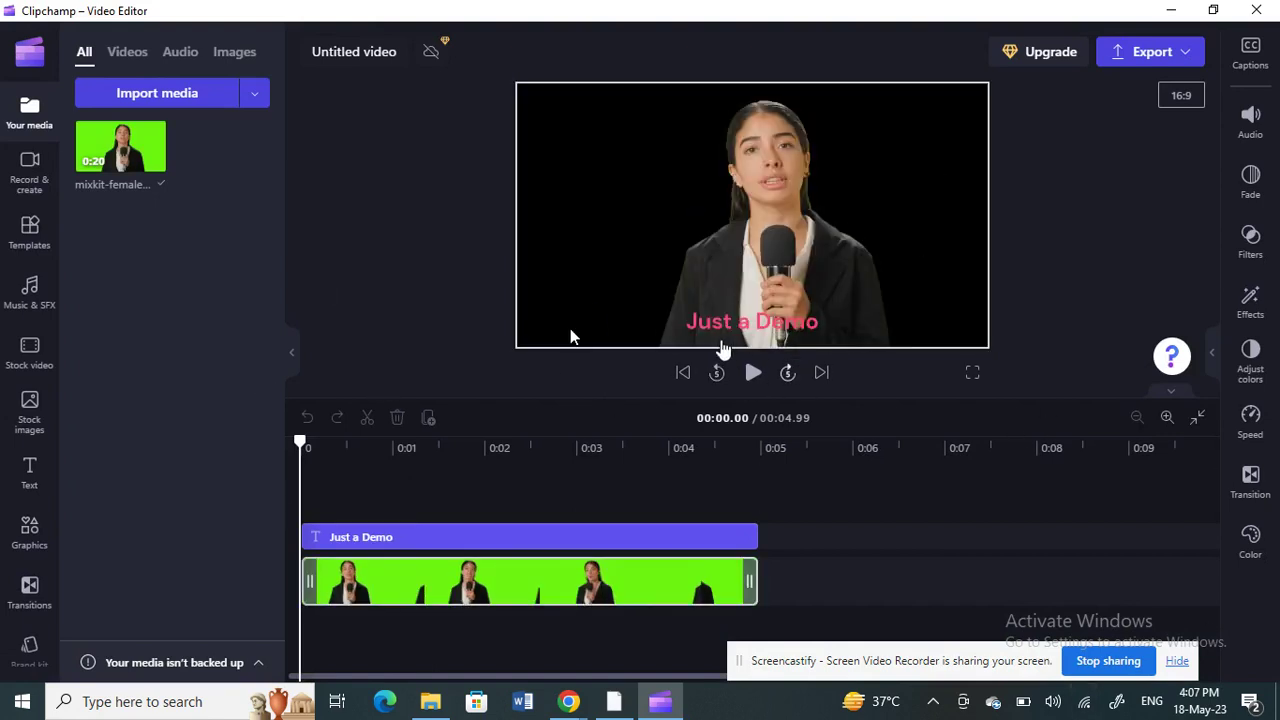
left_click(530, 537)
left_click(530, 474)
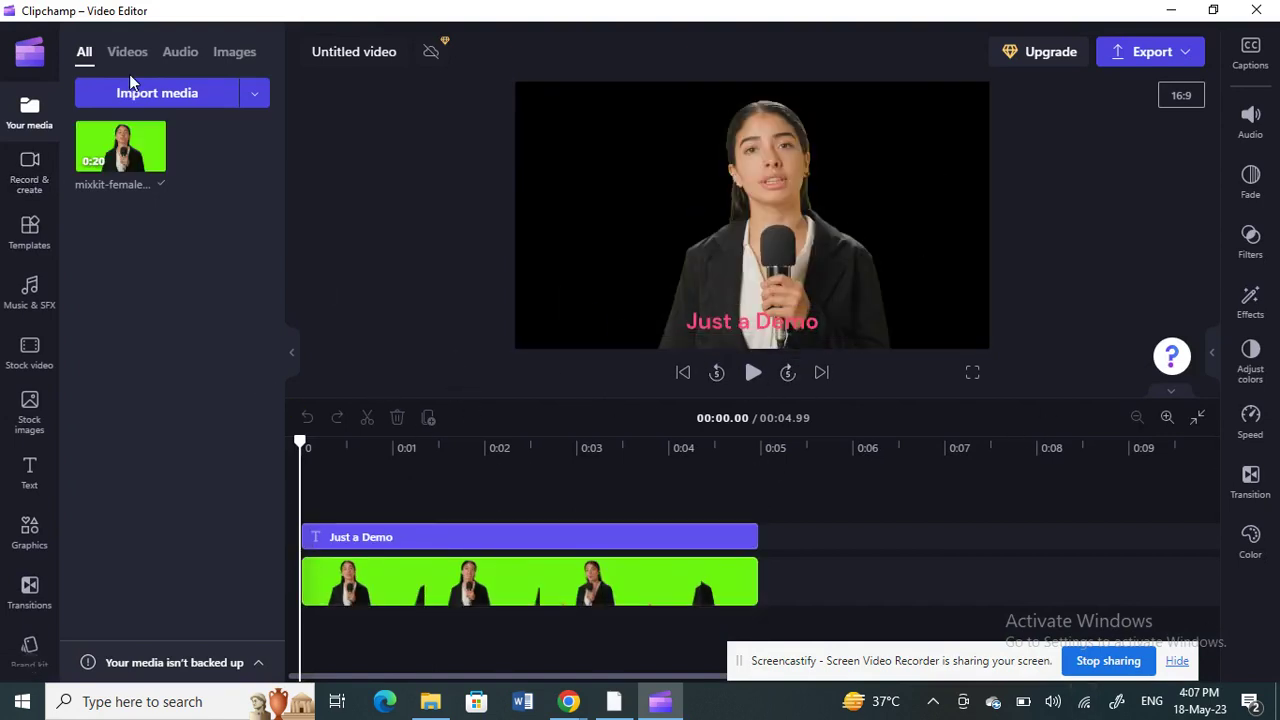
left_click(430, 701)
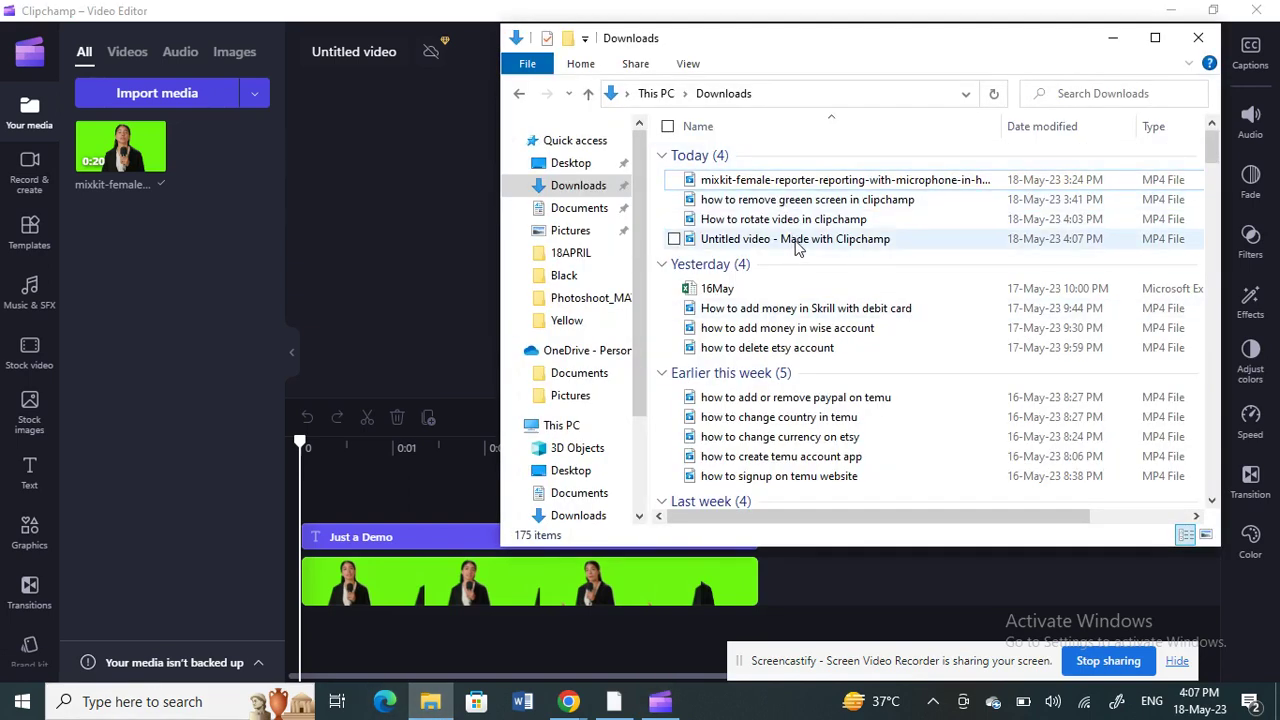
left_click_drag(797, 246, 209, 192)
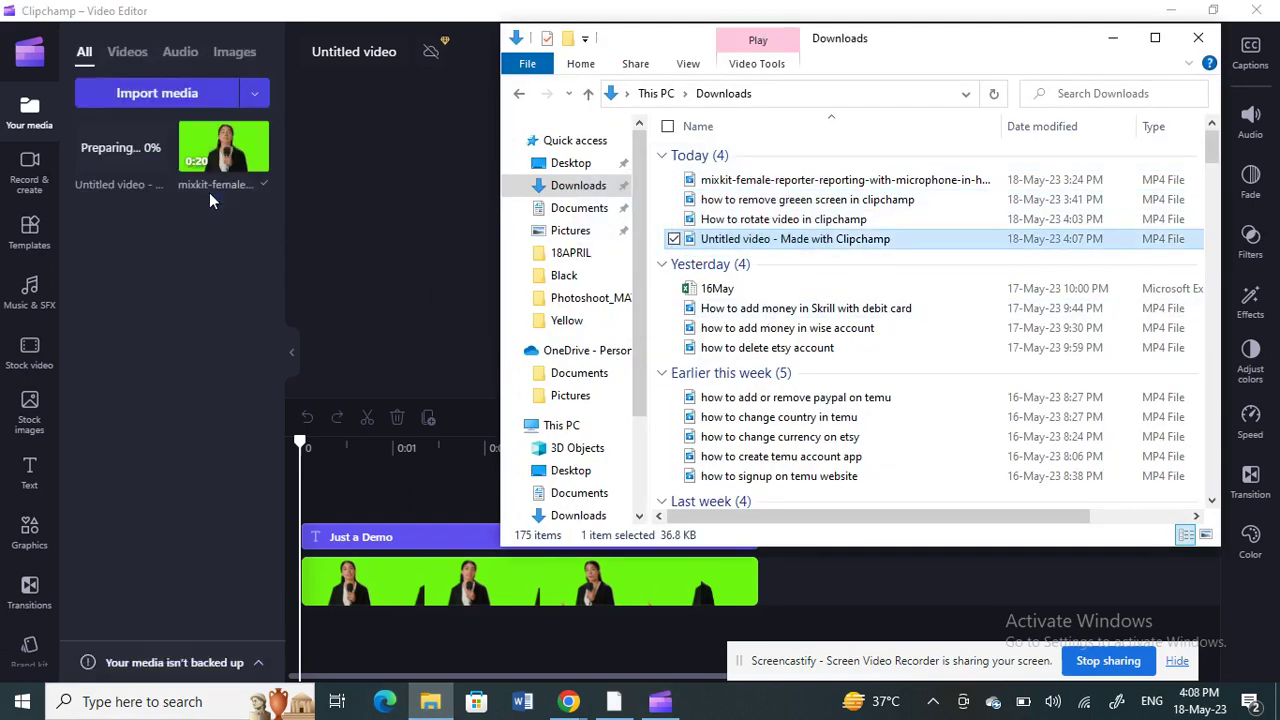
left_click(190, 338)
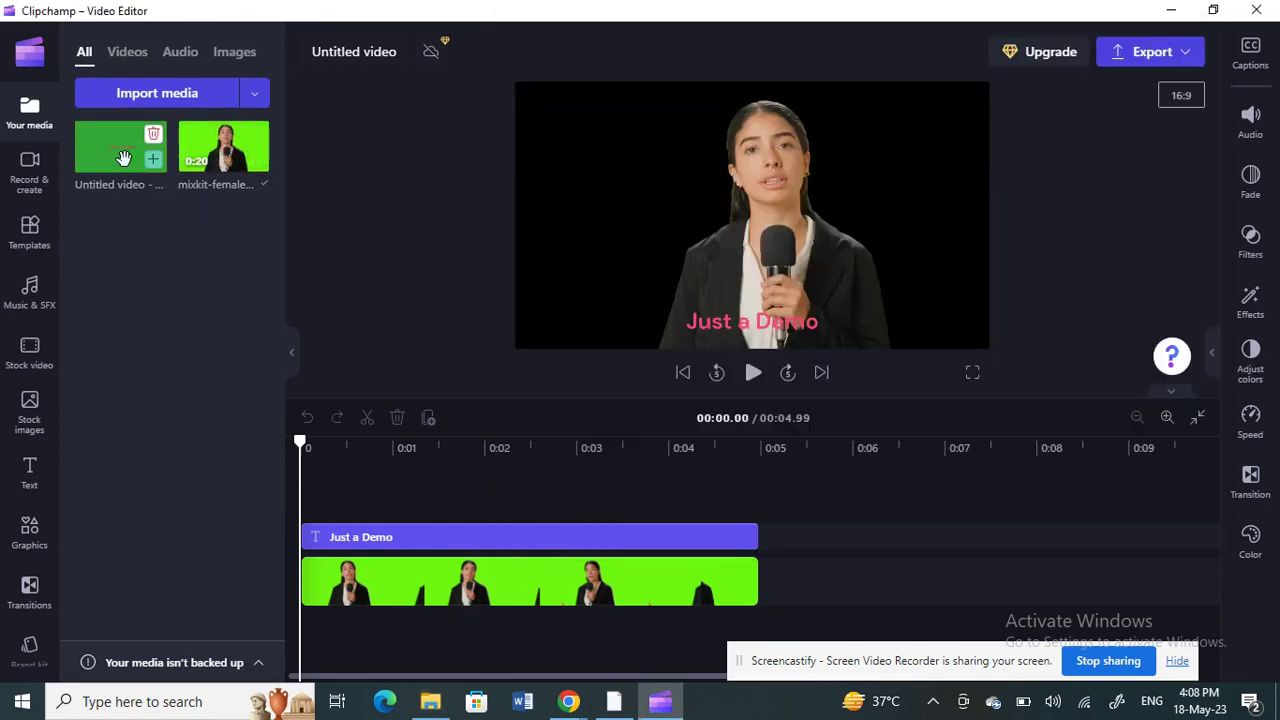
left_click_drag(121, 161, 367, 553)
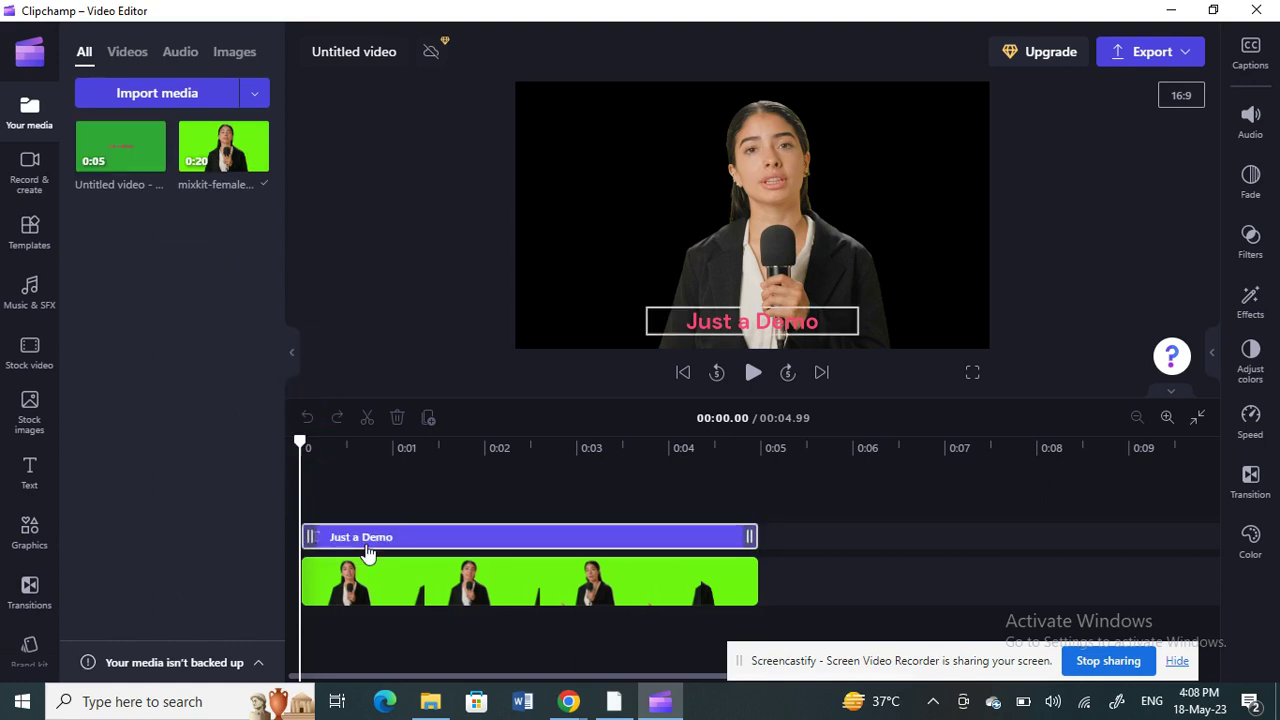
left_click(386, 551)
left_click(626, 329)
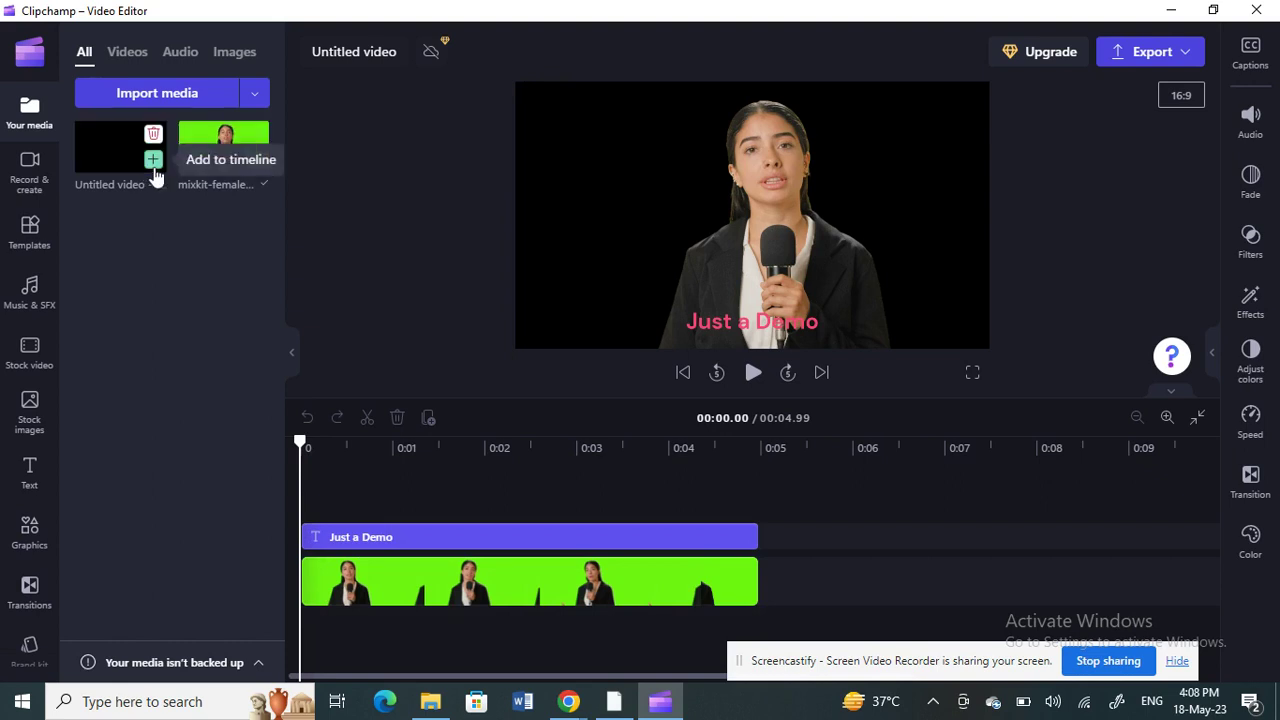
Step: Add the exported green clip to the timeline, delete the separate title, and select the overlay
left_click(153, 163)
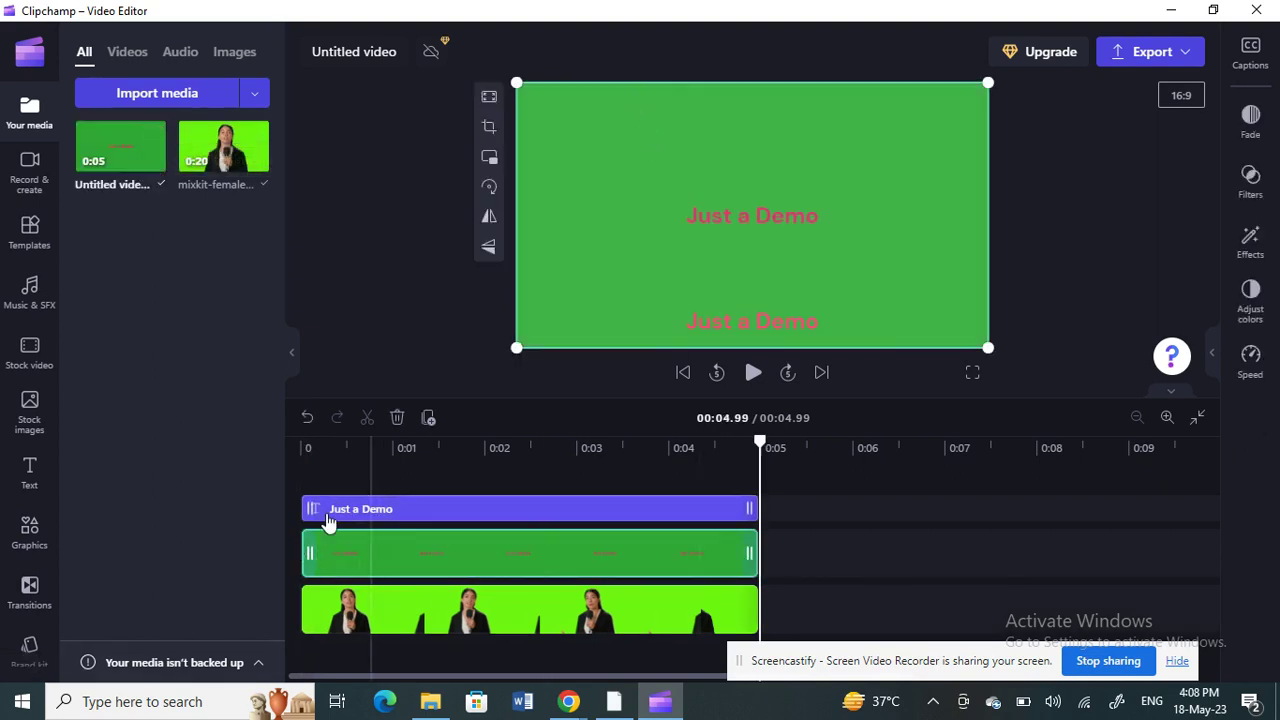
left_click(400, 510)
left_click(407, 510)
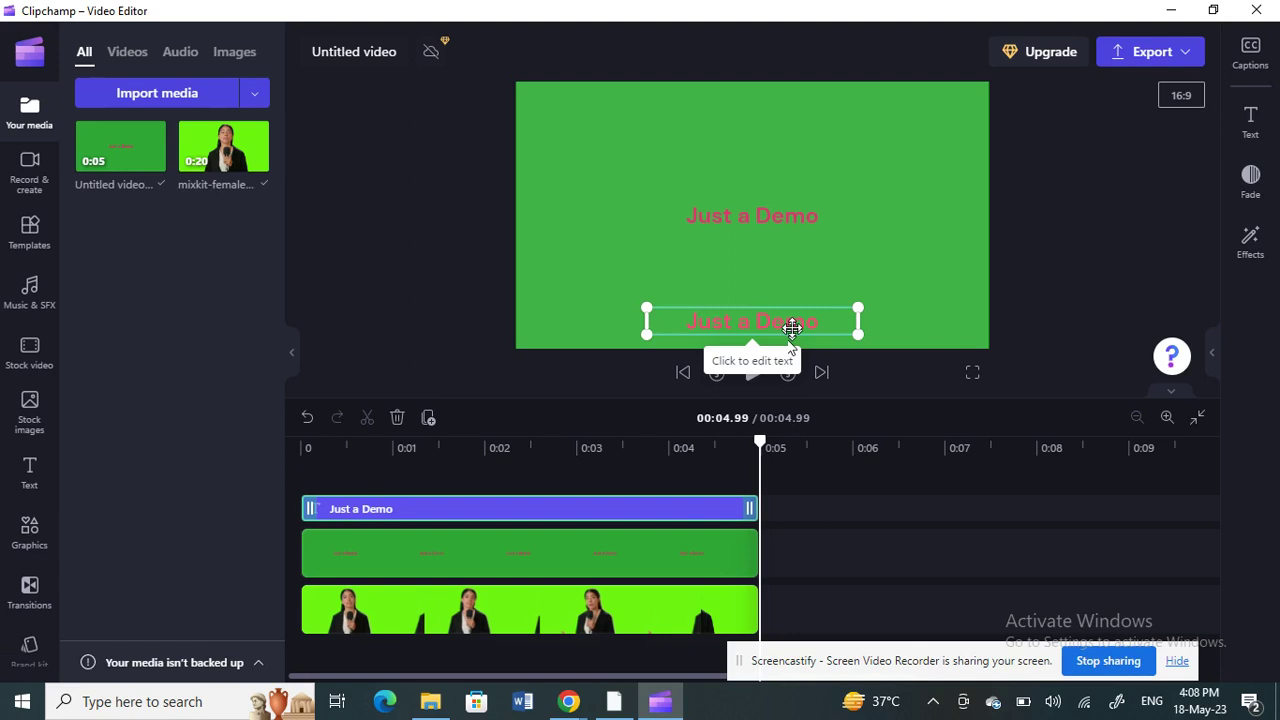
key("Delete")
left_click(657, 189)
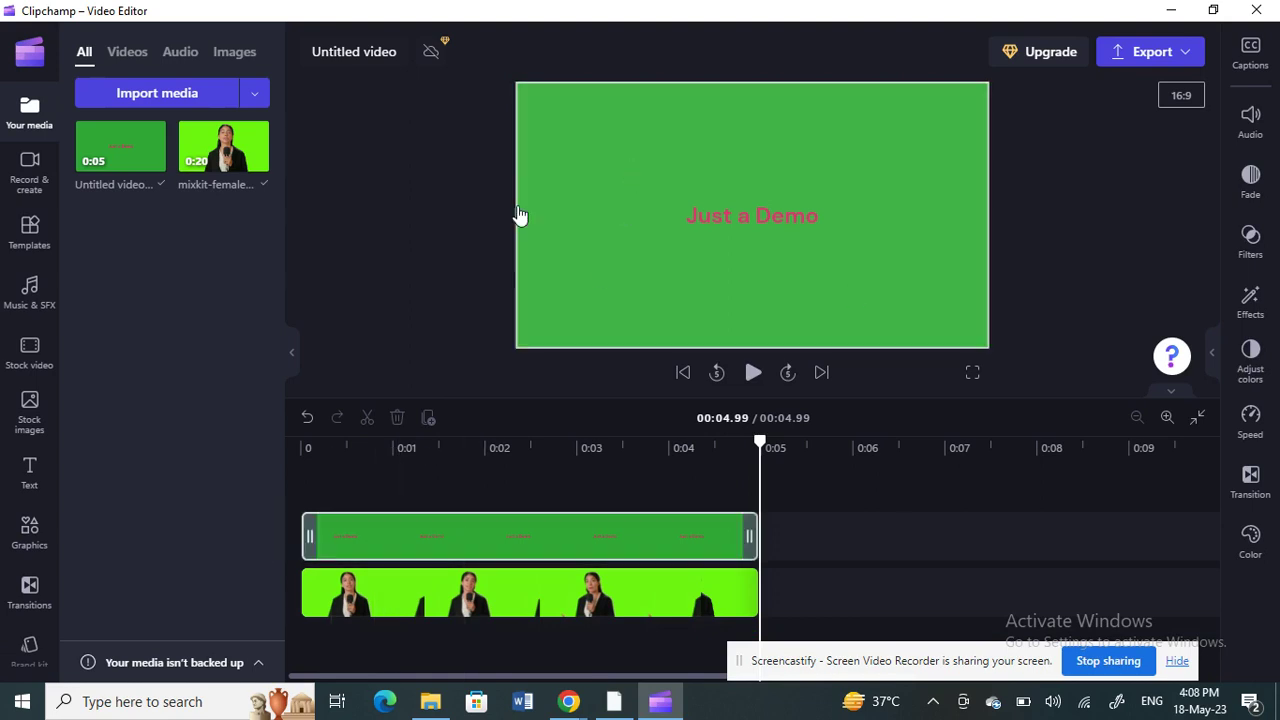
left_click(632, 243)
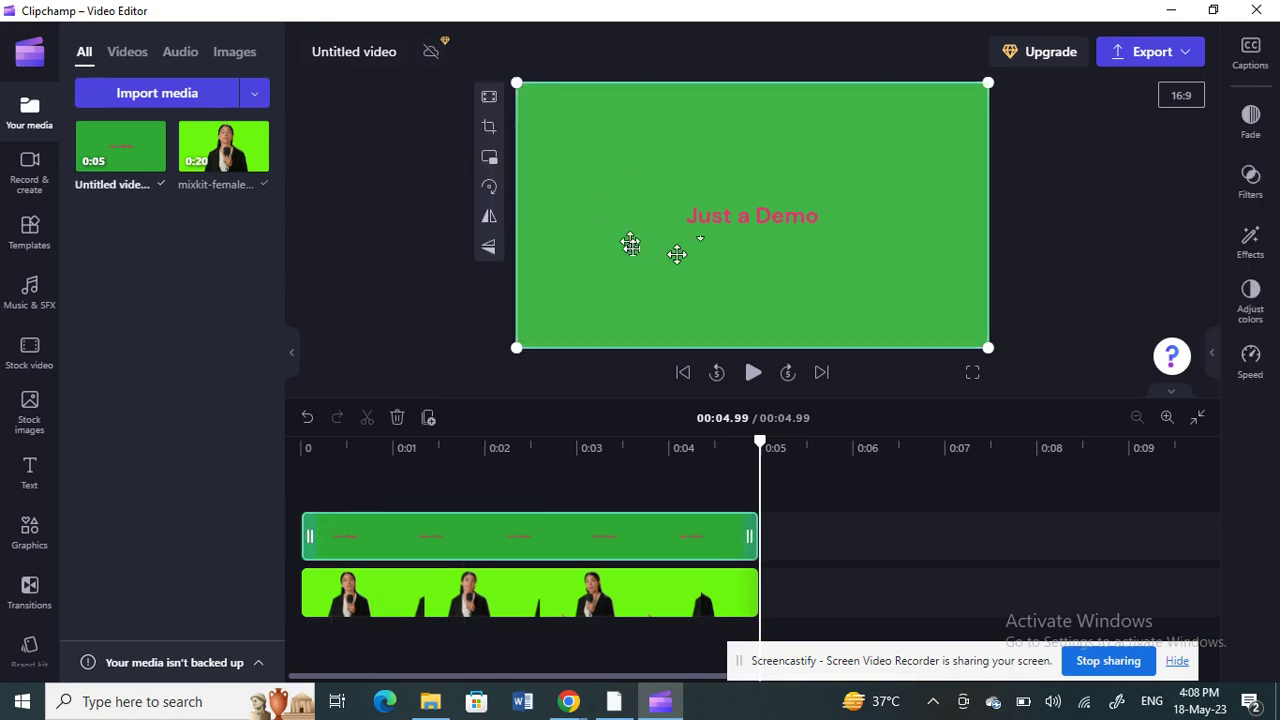
Step: Rotate the green overlay in quarter turns until 'Just a Demo' reads vertically
left_click(489, 188)
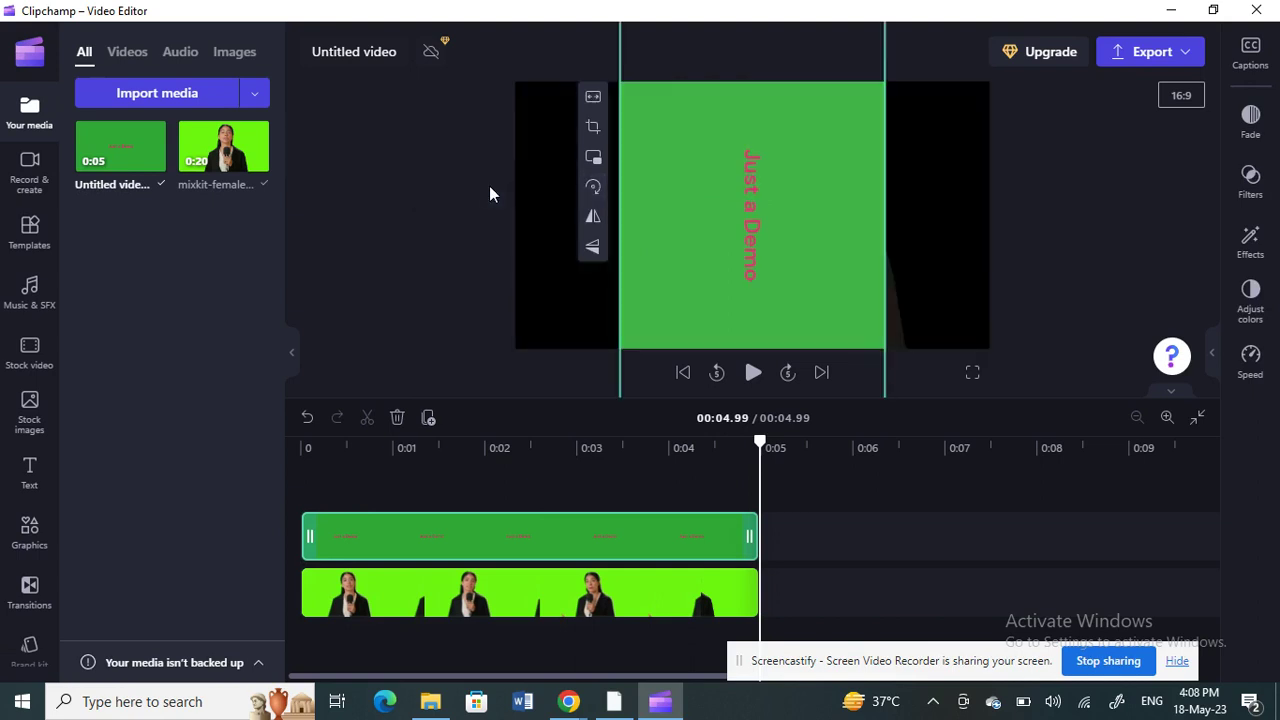
left_click(489, 193)
left_click(603, 537)
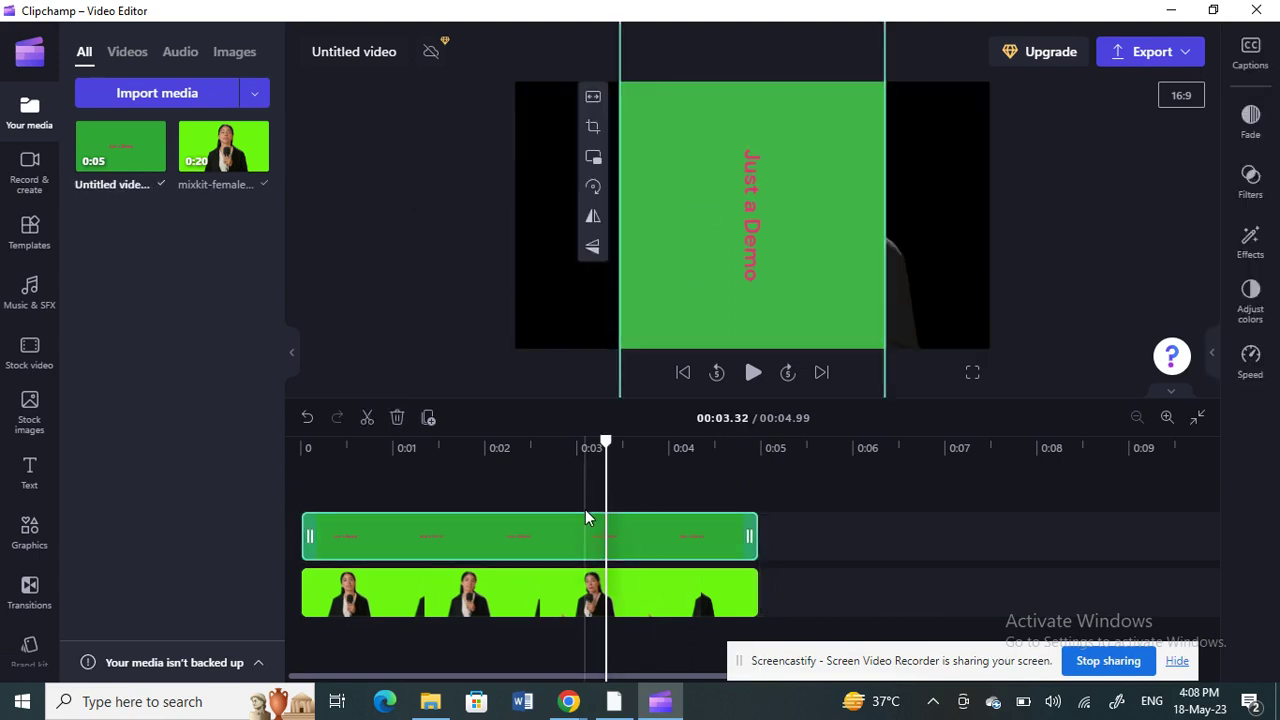
left_click(593, 187)
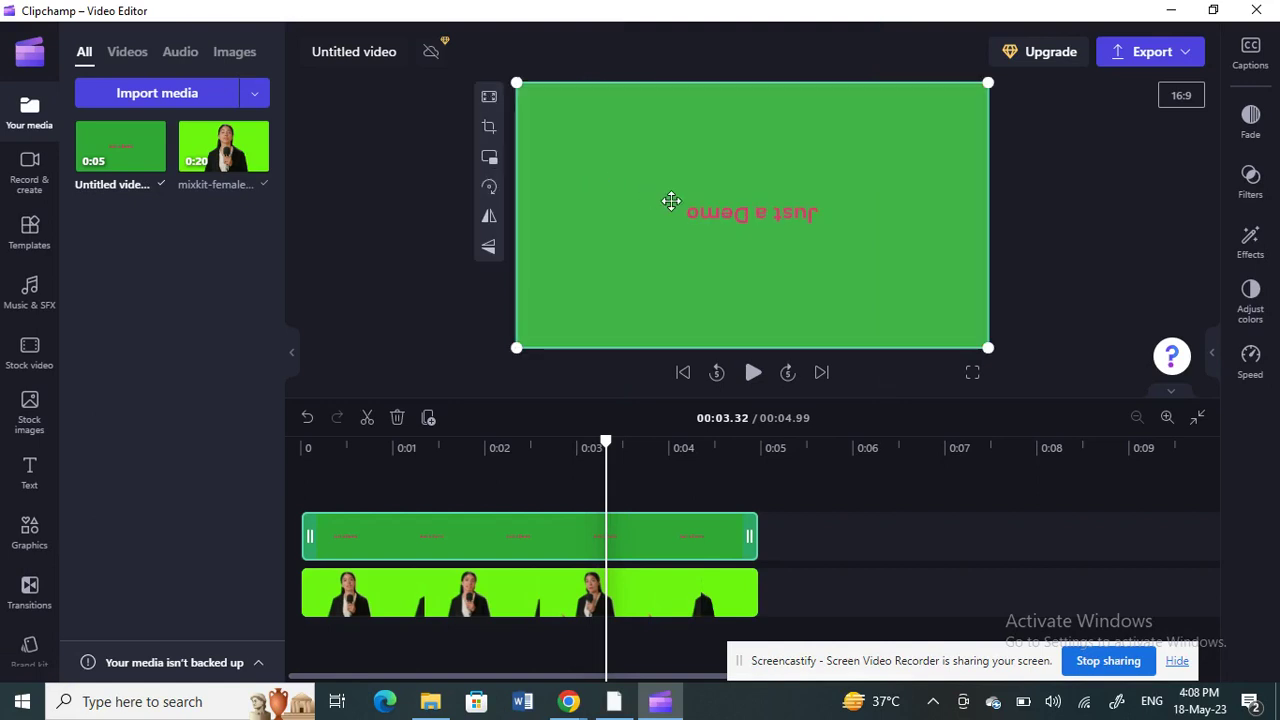
left_click(489, 187)
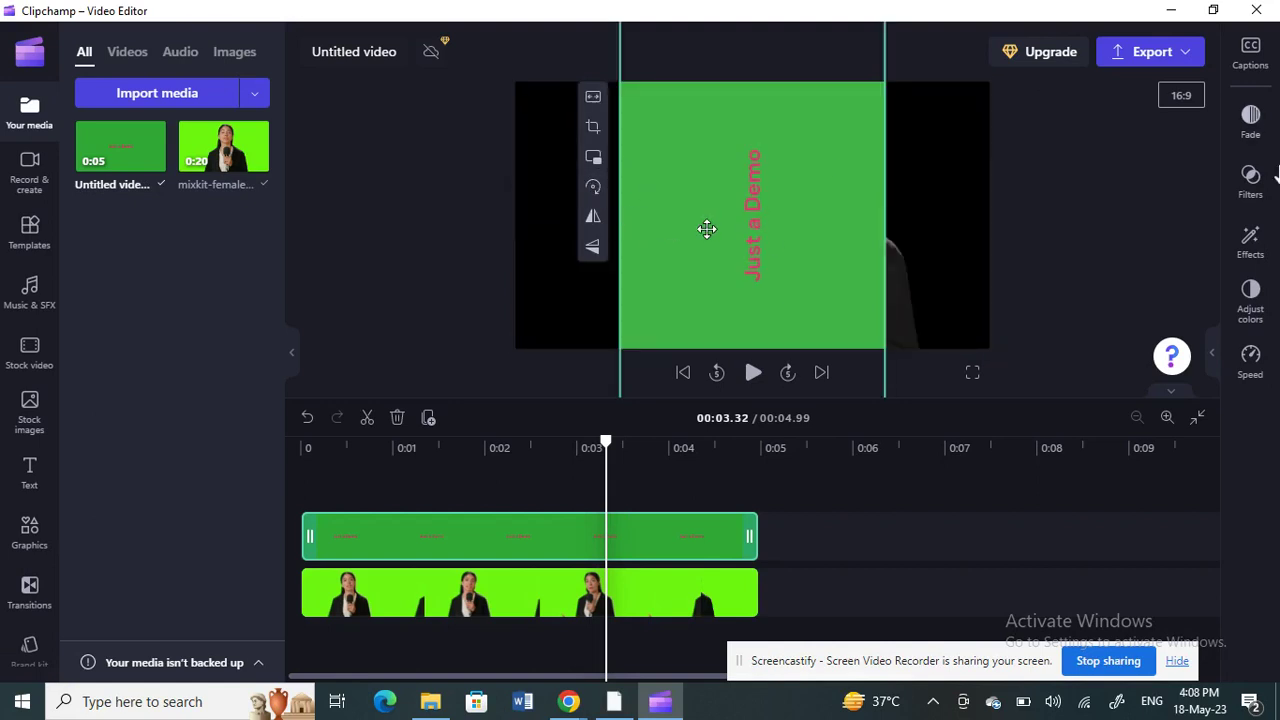
left_click(1252, 240)
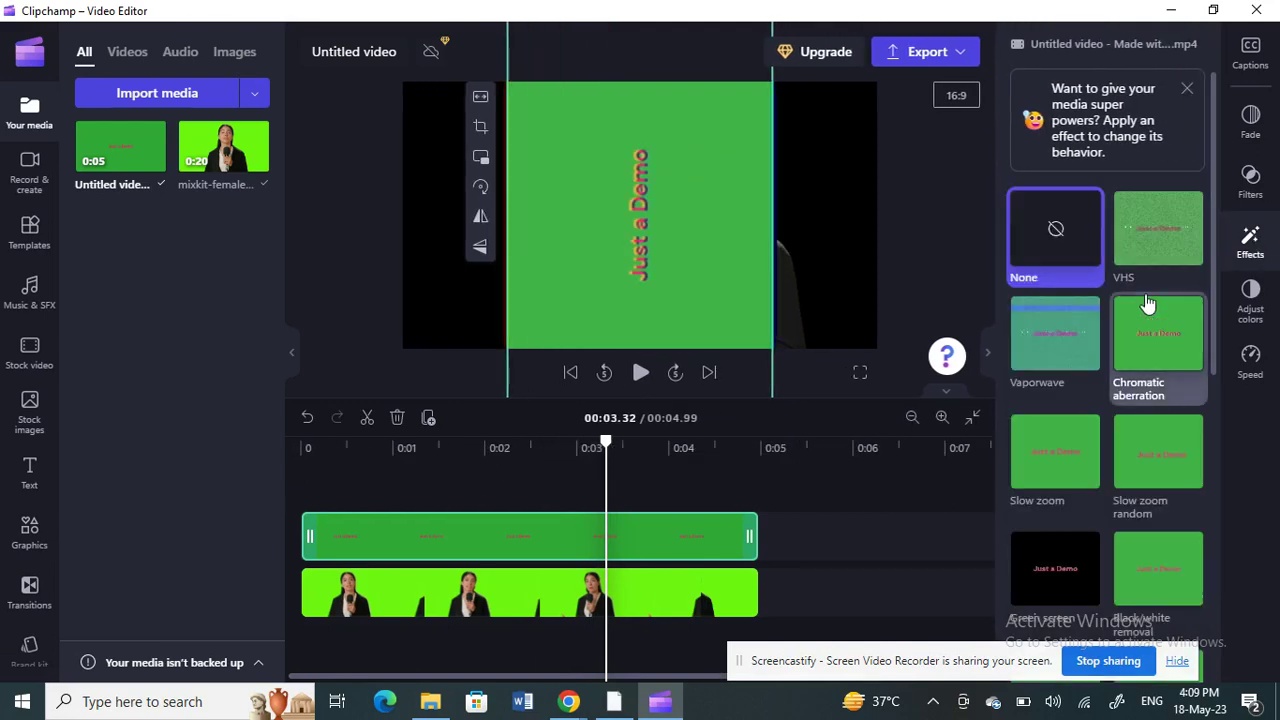
Step: Apply the Green screen effect to remove the overlay's green background
scroll(1117, 373, "down", 2)
scroll(1117, 373, "down", 1)
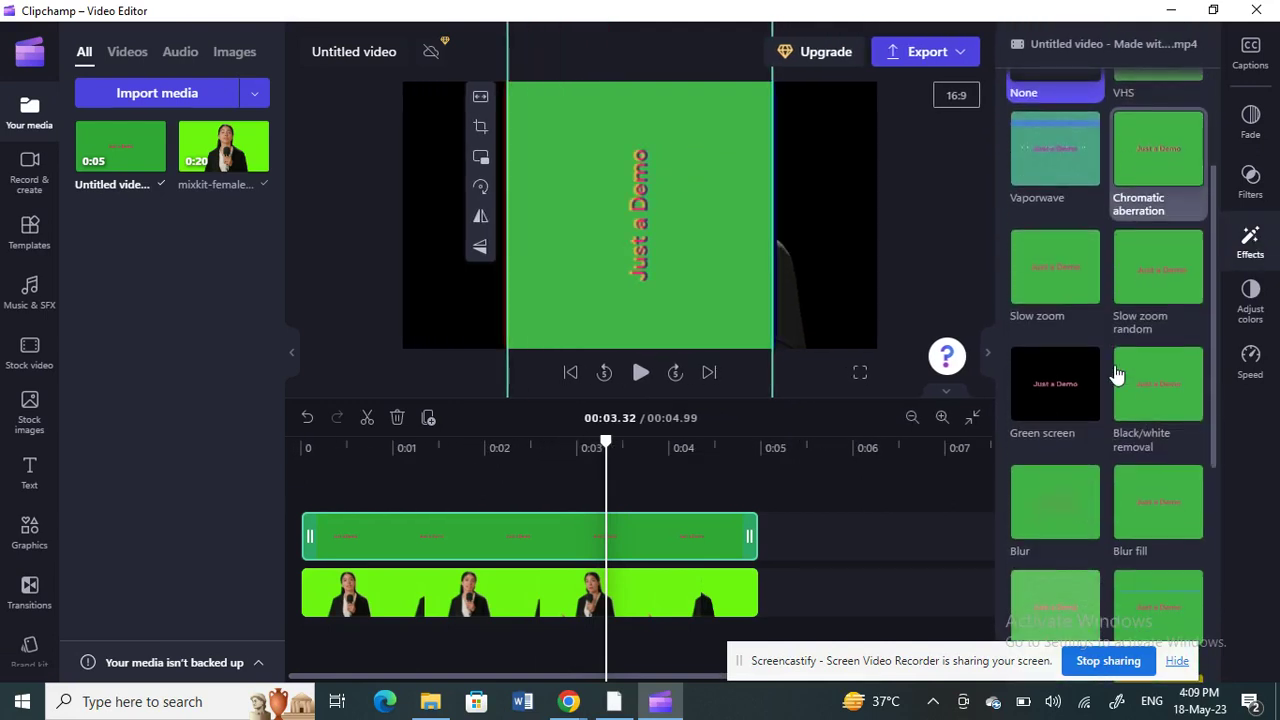
left_click(1068, 400)
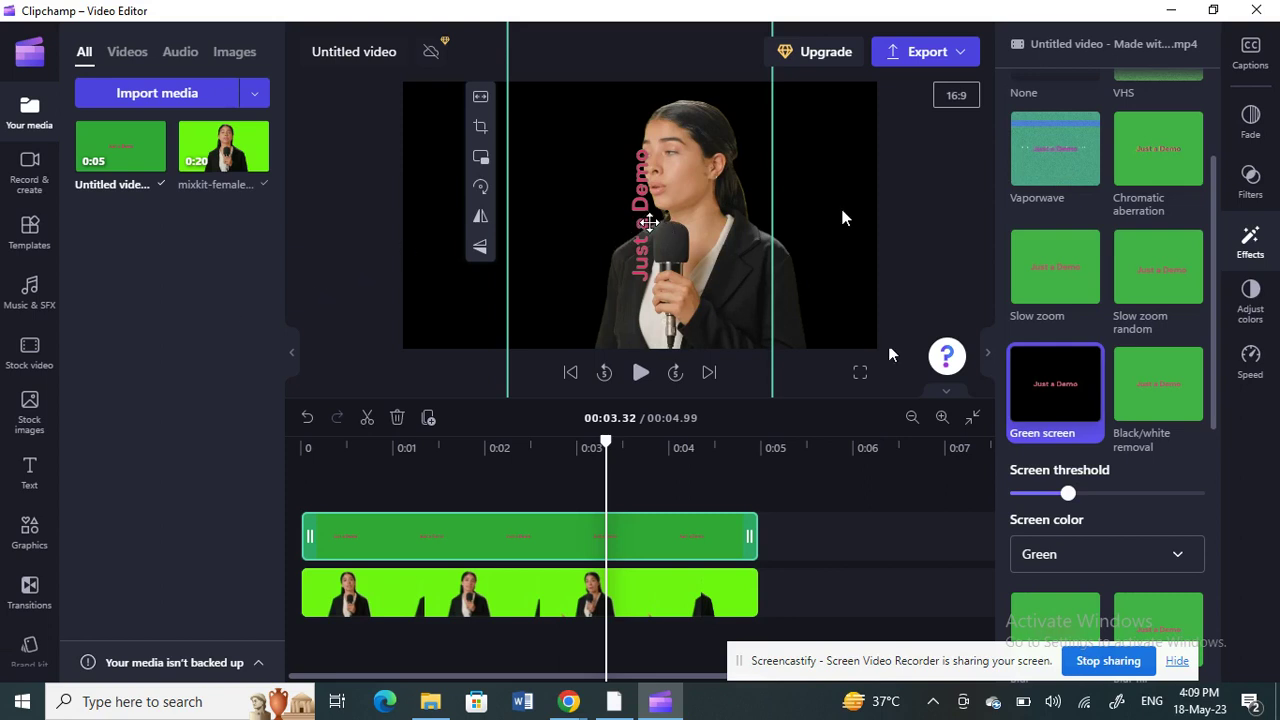
Step: Reposition the 'Just a Demo' overlay and rotate it horizontal across the presenter
left_click_drag(649, 222, 476, 226)
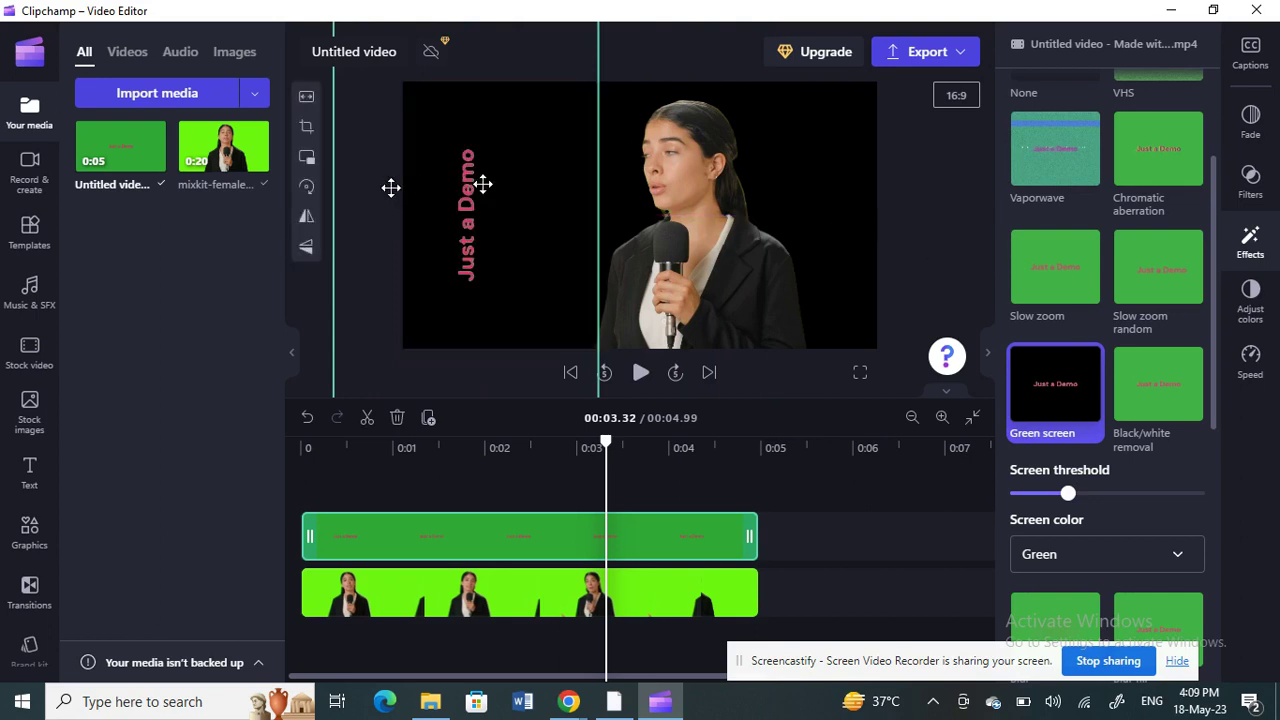
left_click(308, 189)
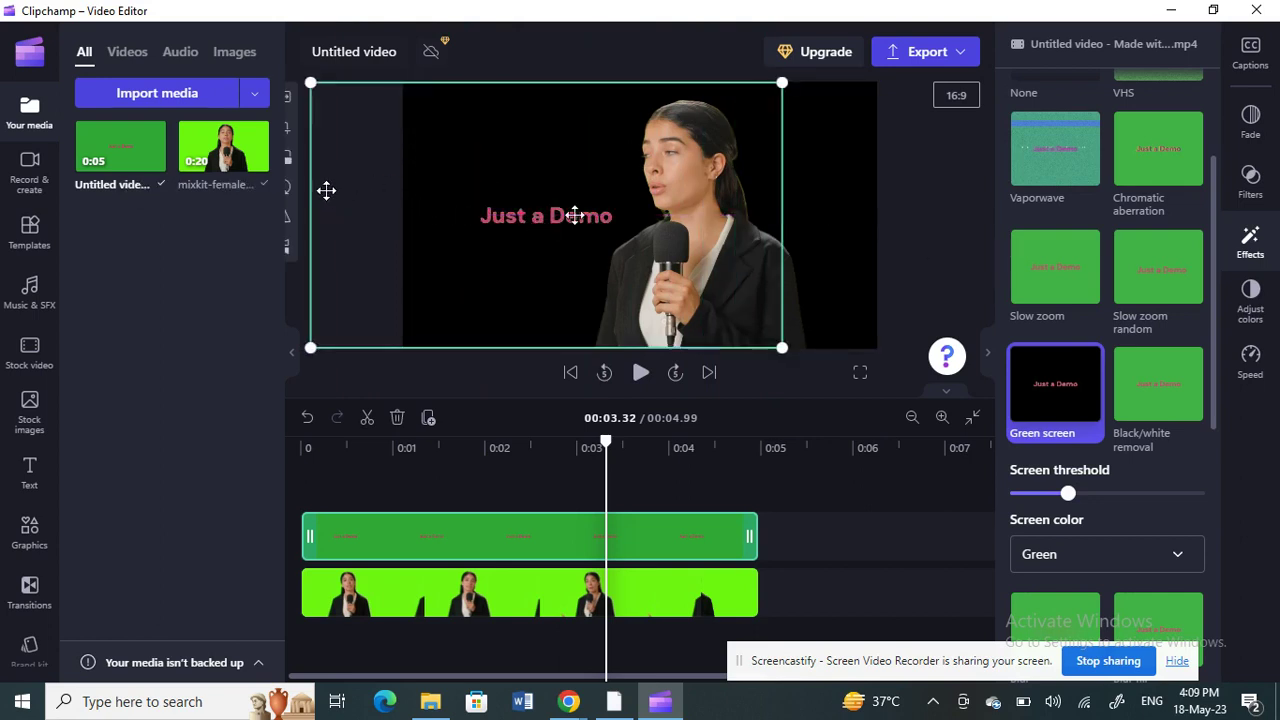
left_click_drag(494, 214, 568, 219)
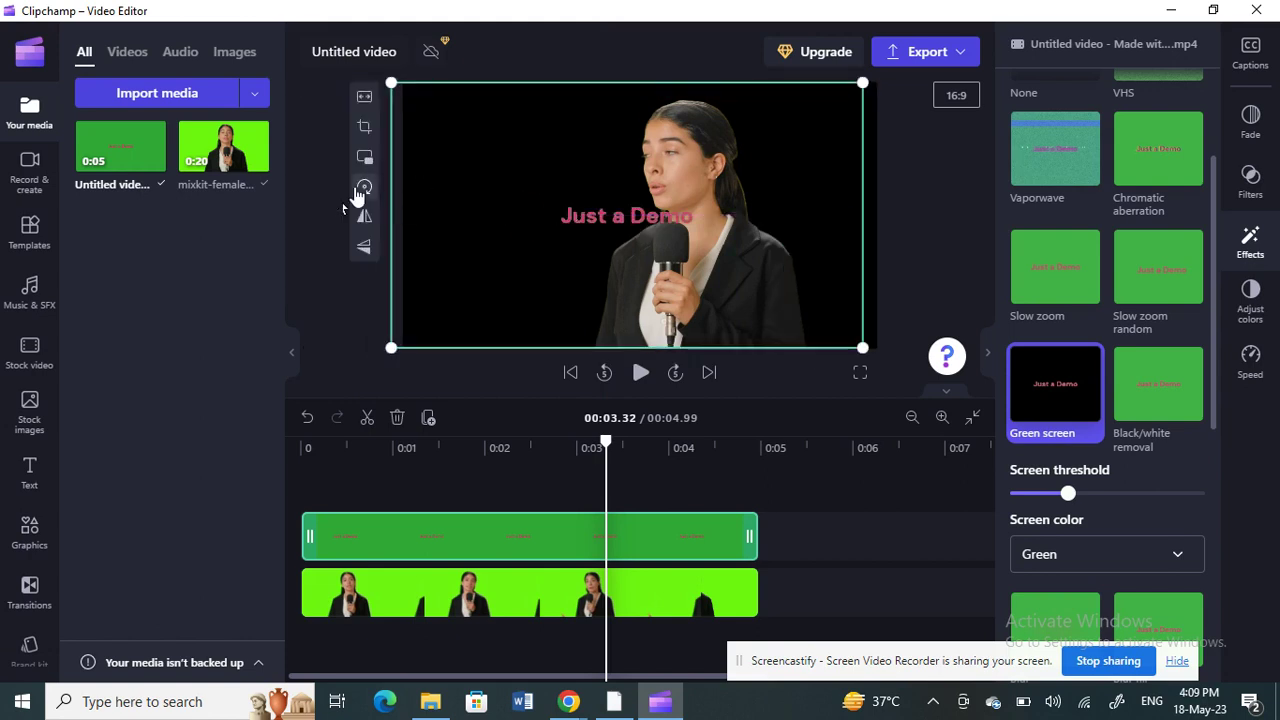
Step: Rotate the pink 'Just a Demo' text so it reads vertically, bottom to top
left_click(366, 189)
left_click(366, 182)
left_click(591, 220)
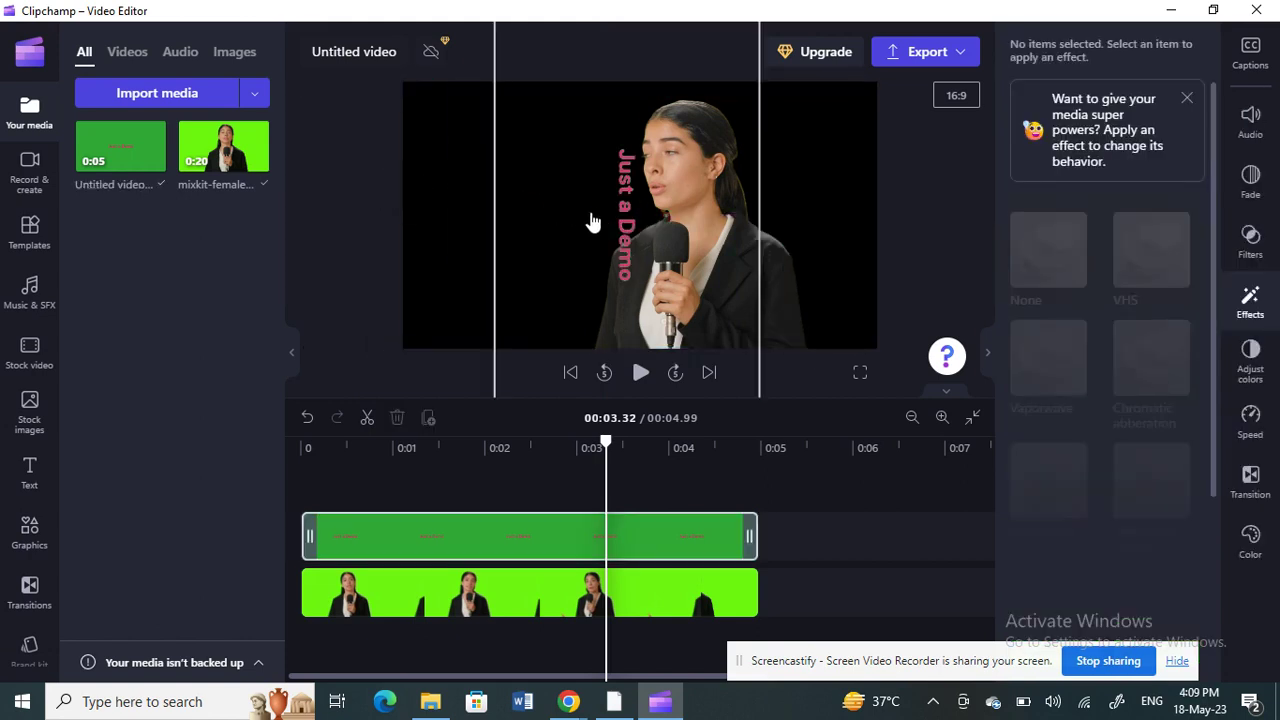
left_click(467, 187)
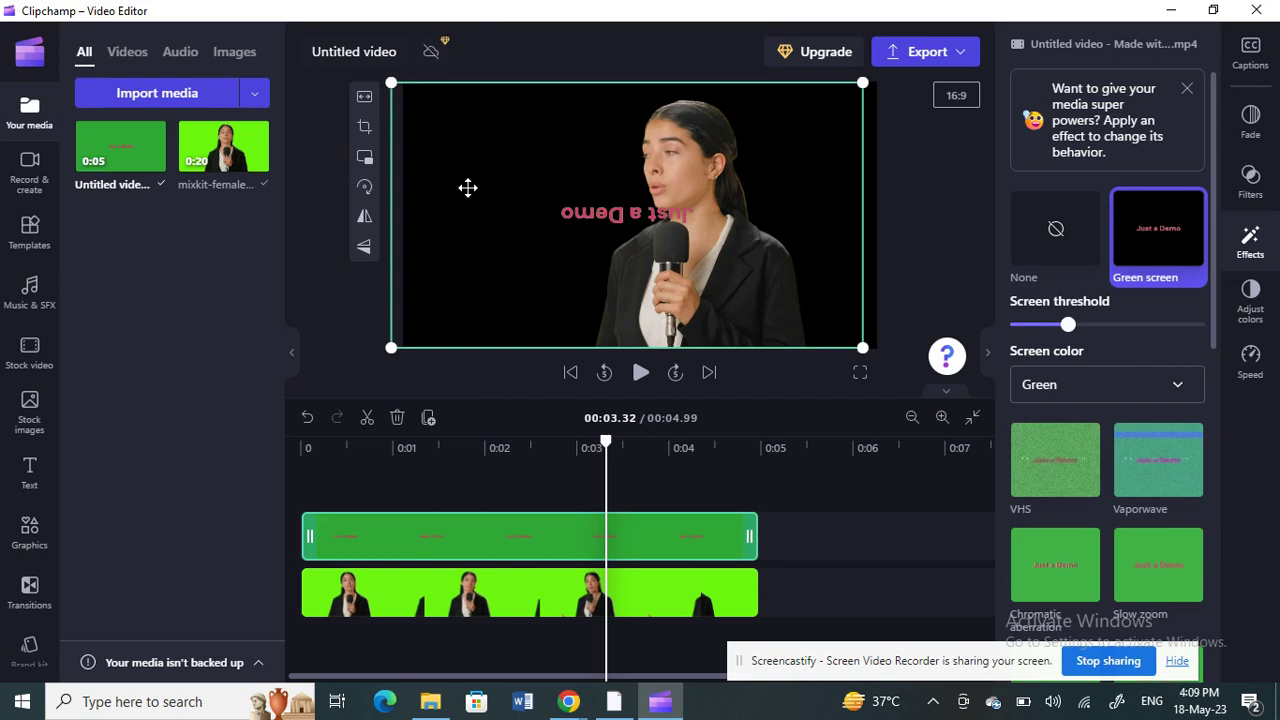
left_click(364, 187)
Step: Move the vertical text to the left of the reporter and play back the composition
left_click_drag(590, 220, 494, 224)
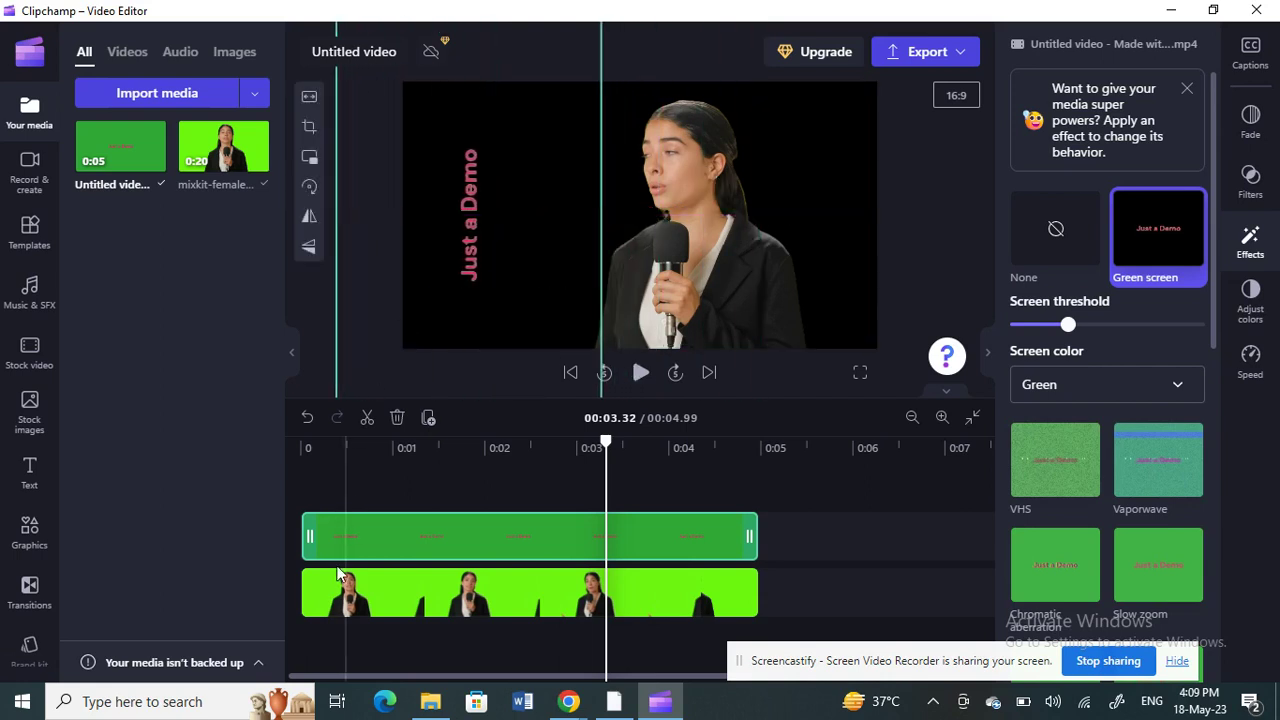
left_click(641, 373)
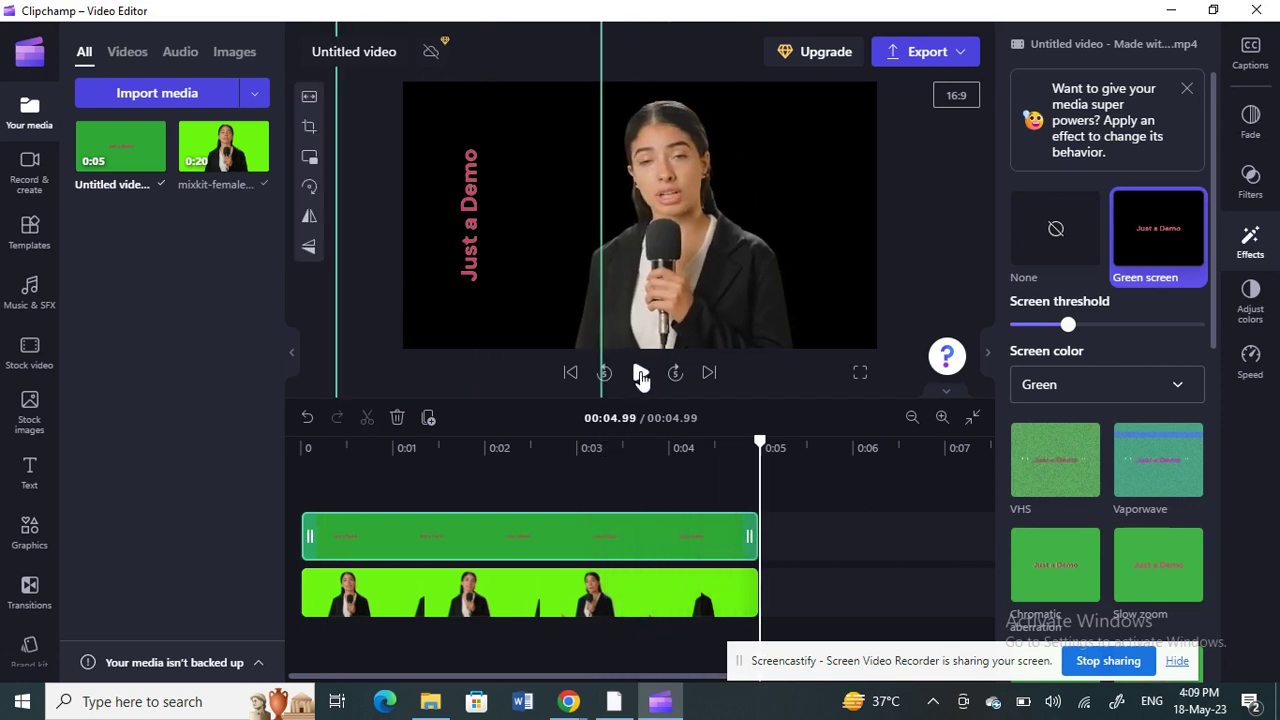
left_click(641, 374)
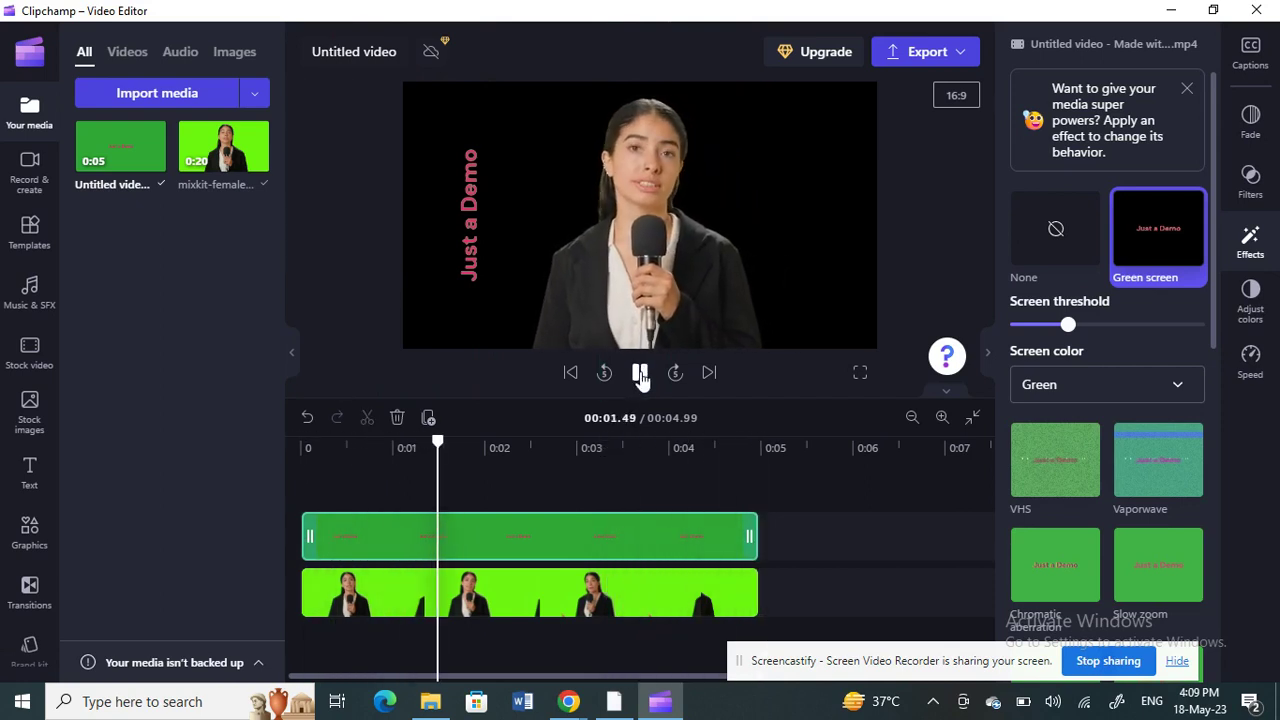